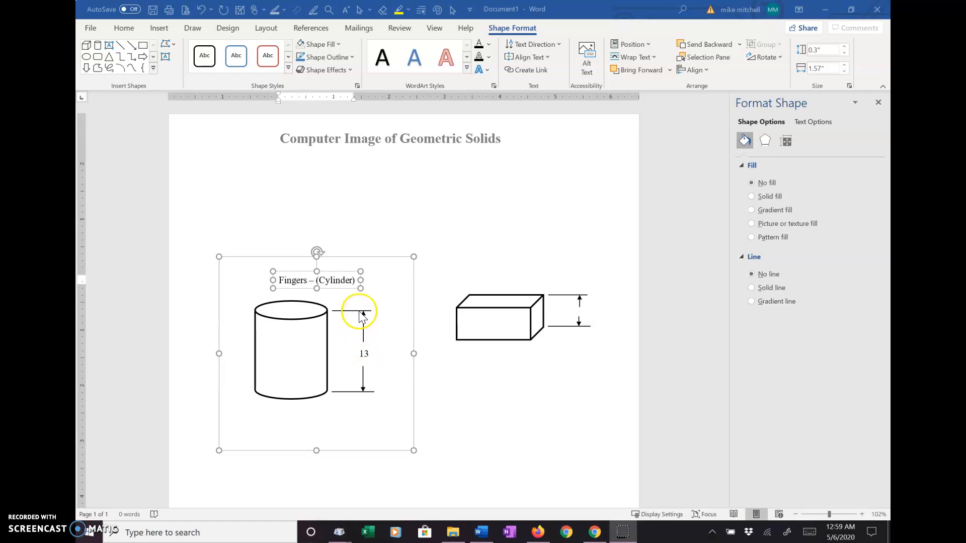
Step: Group the cylinder, its dimension lines and the 13 label into one object, and shift the group slightly right within its canvas
left_click(364, 352)
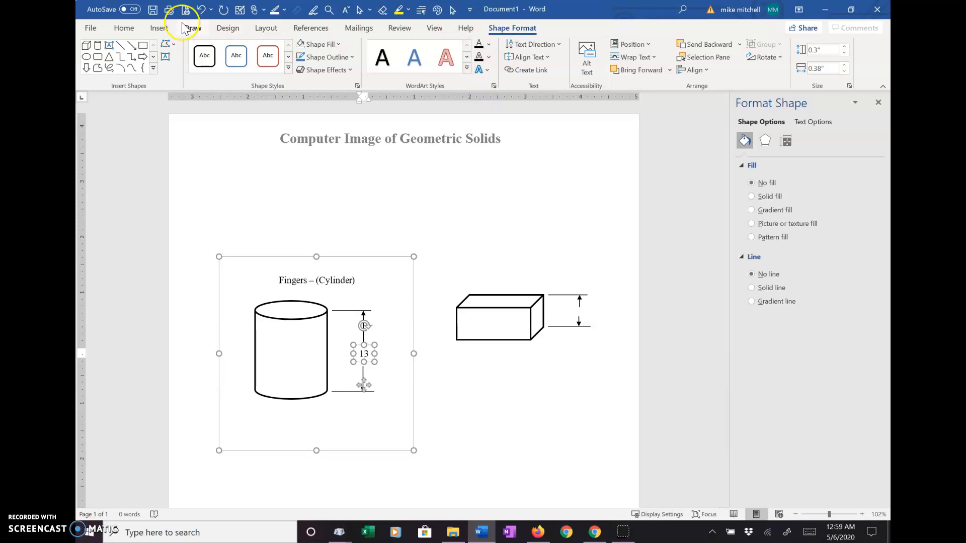
left_click(125, 31)
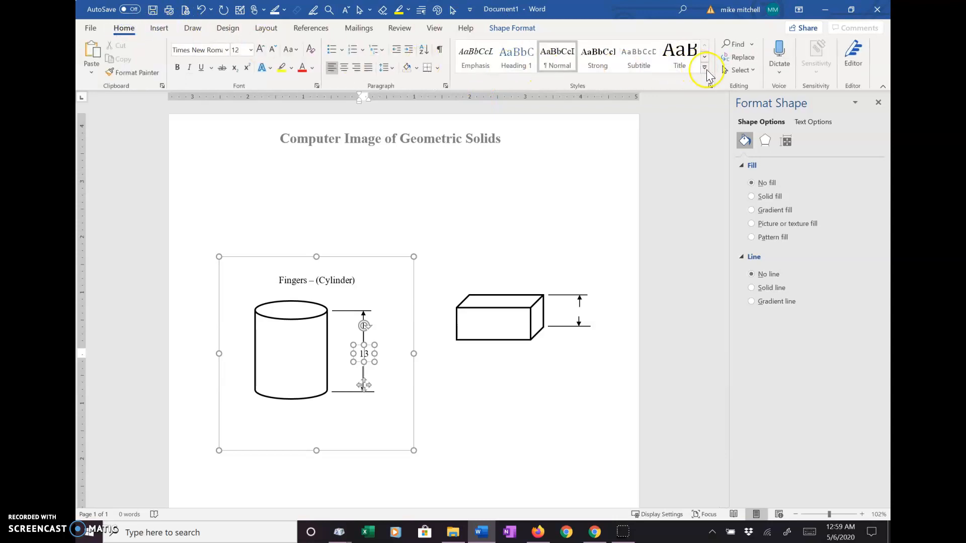
left_click(725, 70)
left_click(732, 102)
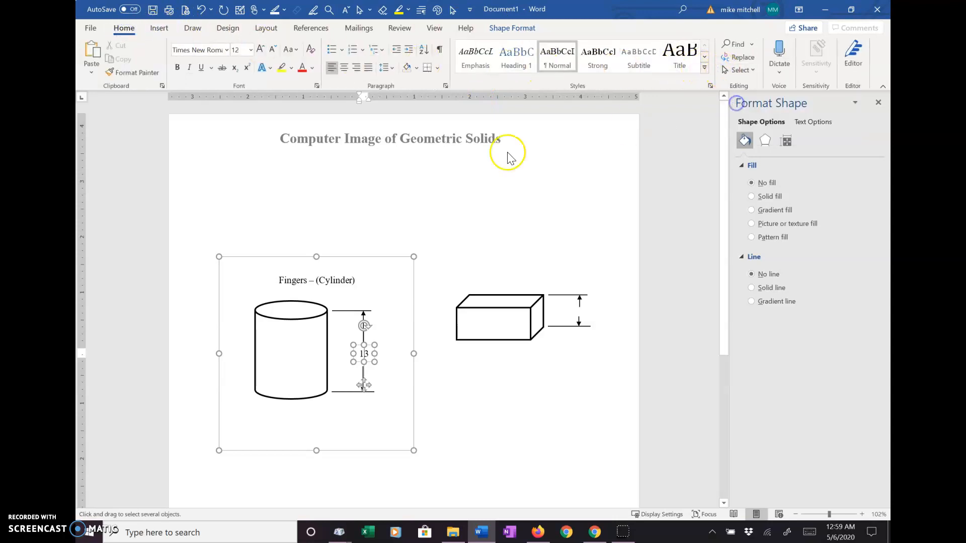
left_click_drag(235, 296, 402, 418)
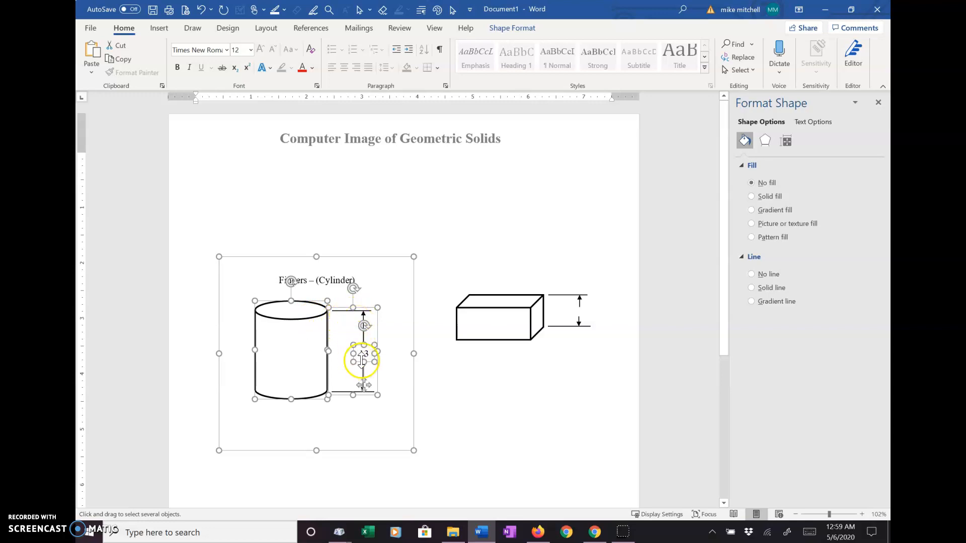
right_click(327, 337)
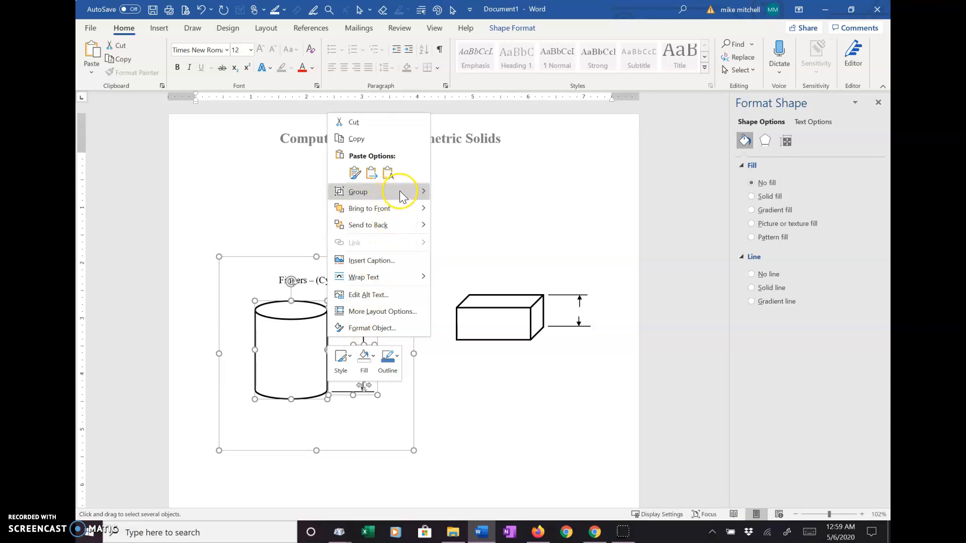
mouse_move(393, 197)
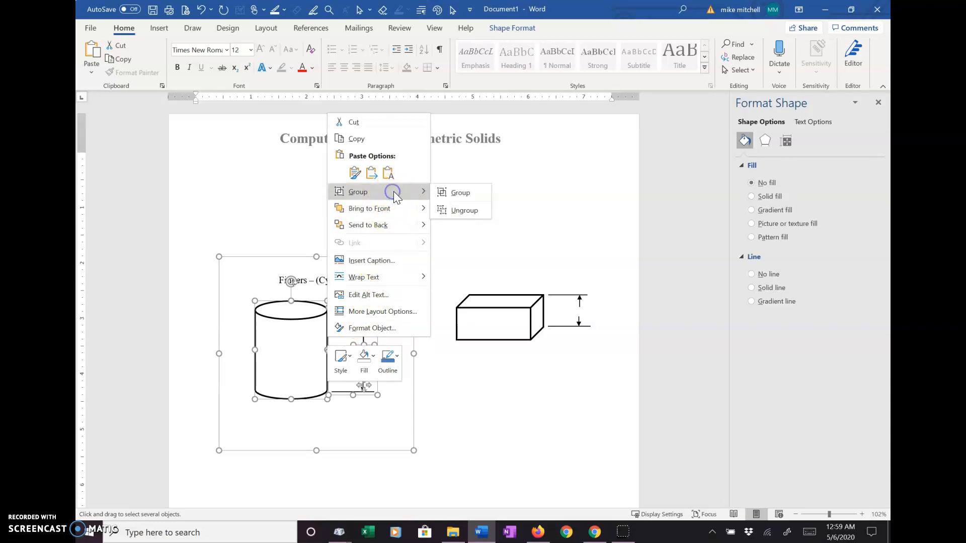
left_click(459, 192)
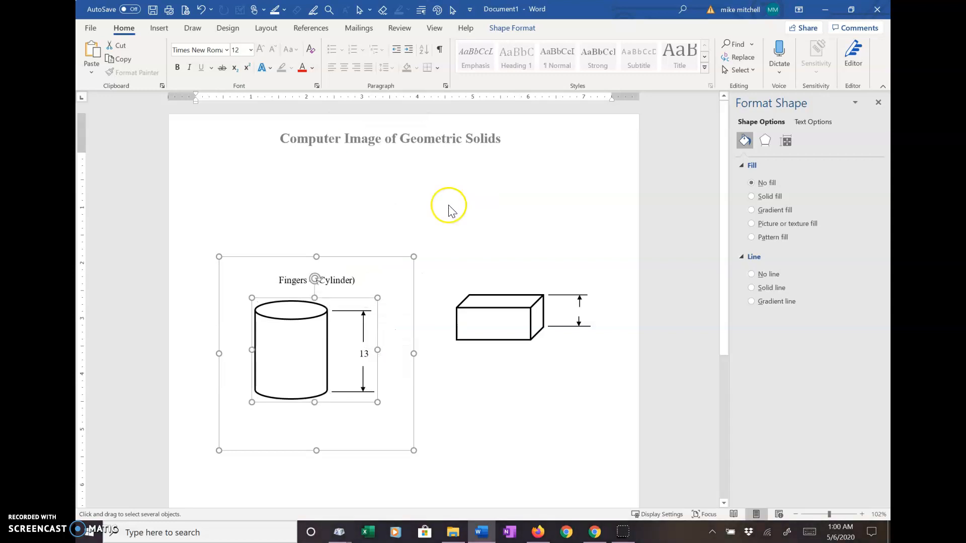
mouse_move(303, 321)
left_mouse_down()
mouse_move(287, 295)
mouse_move(300, 322)
mouse_move(323, 310)
mouse_move(314, 391)
mouse_move(312, 319)
left_mouse_up()
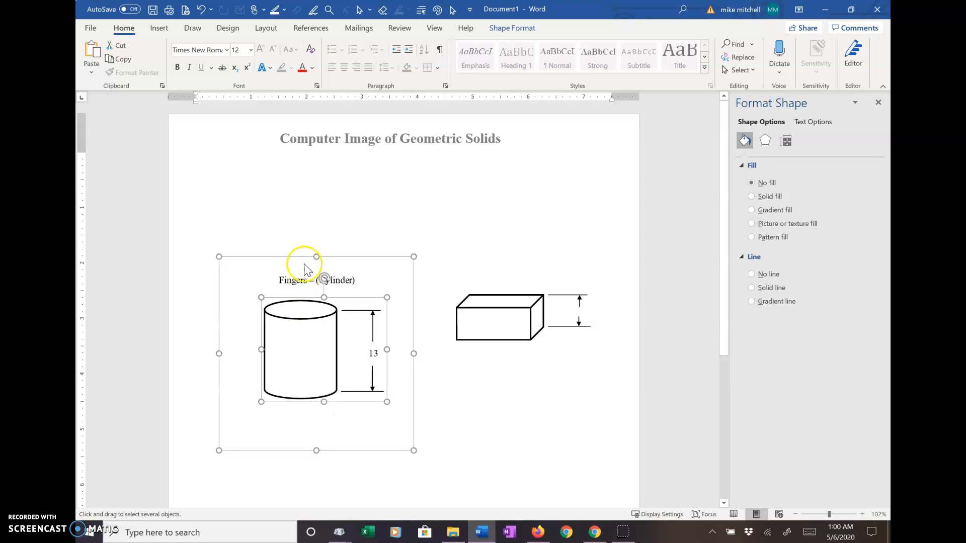
left_click(161, 33)
left_click(226, 48)
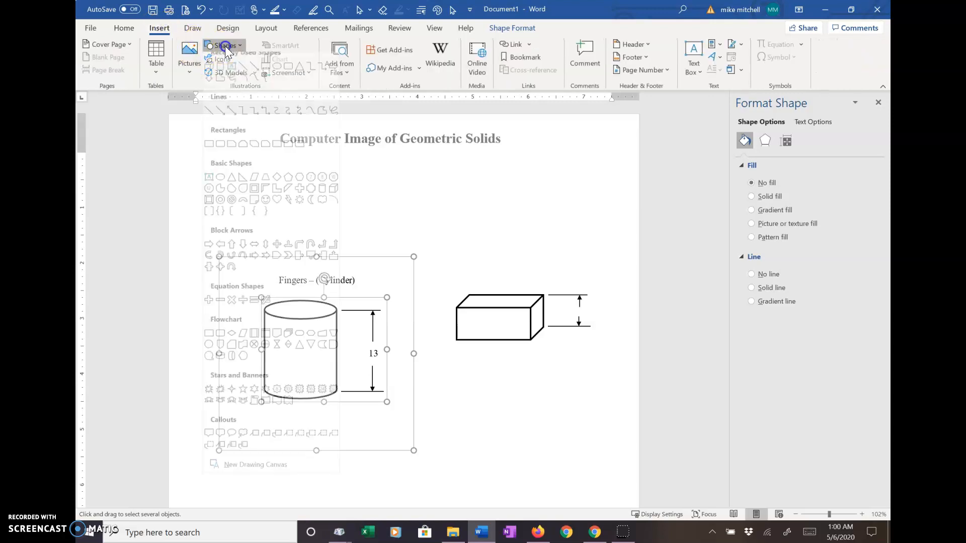
left_click(496, 171)
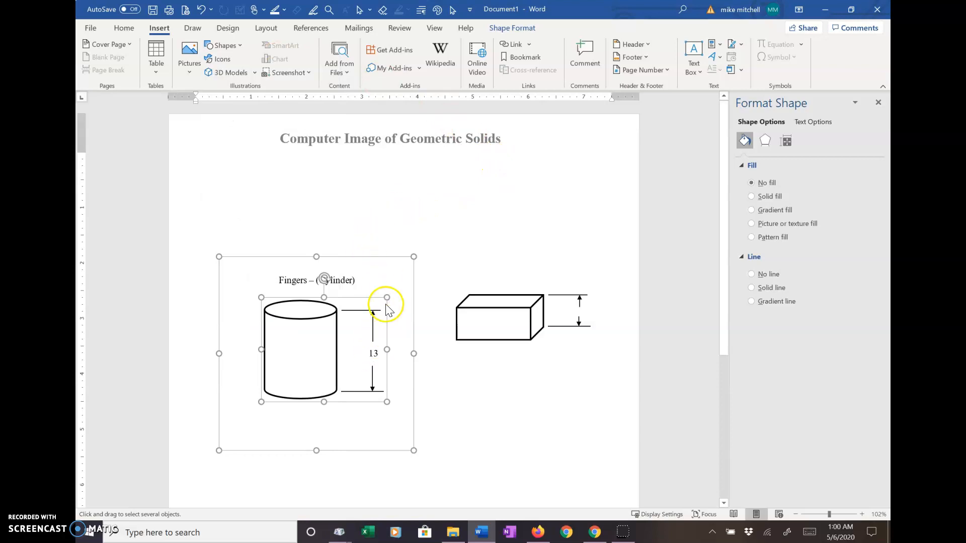
Step: Shrink the grouped cylinder, and set the 13 label's text box to resize to fit its text with text wrapping off
left_click_drag(387, 297, 373, 345)
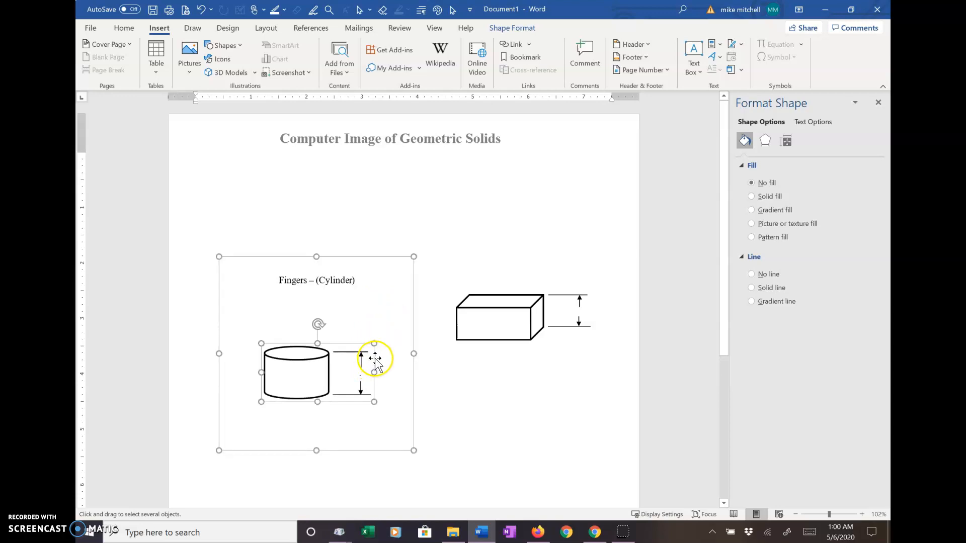
left_click(362, 375)
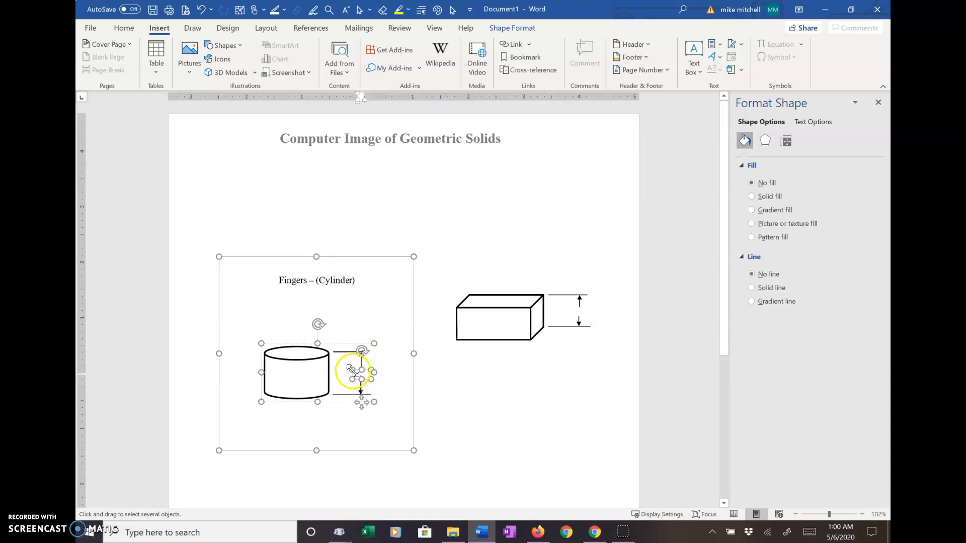
right_click(353, 371)
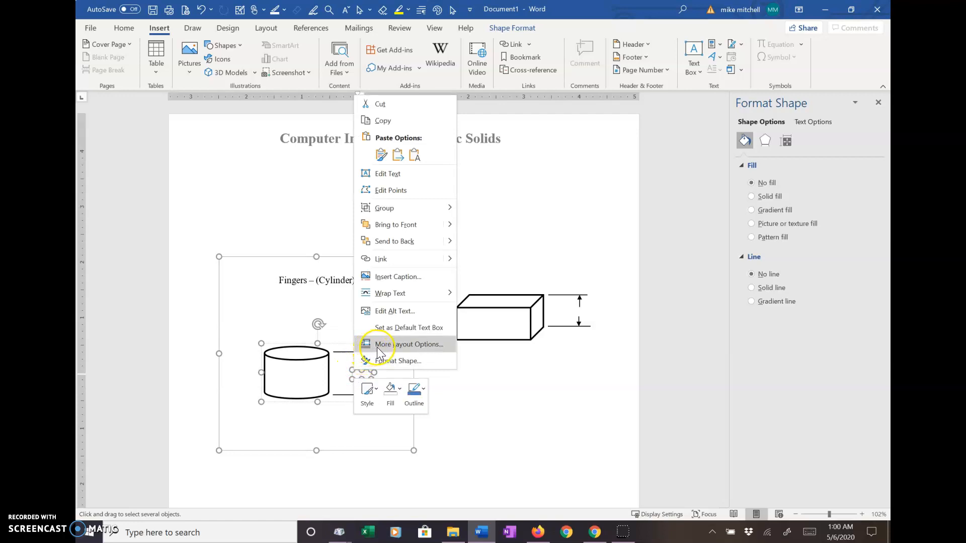
left_click(385, 361)
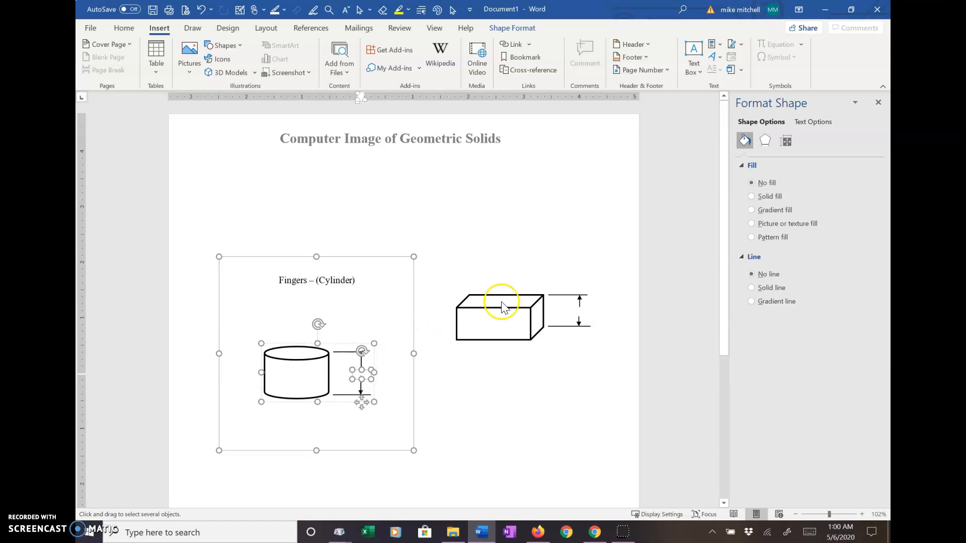
left_click(788, 141)
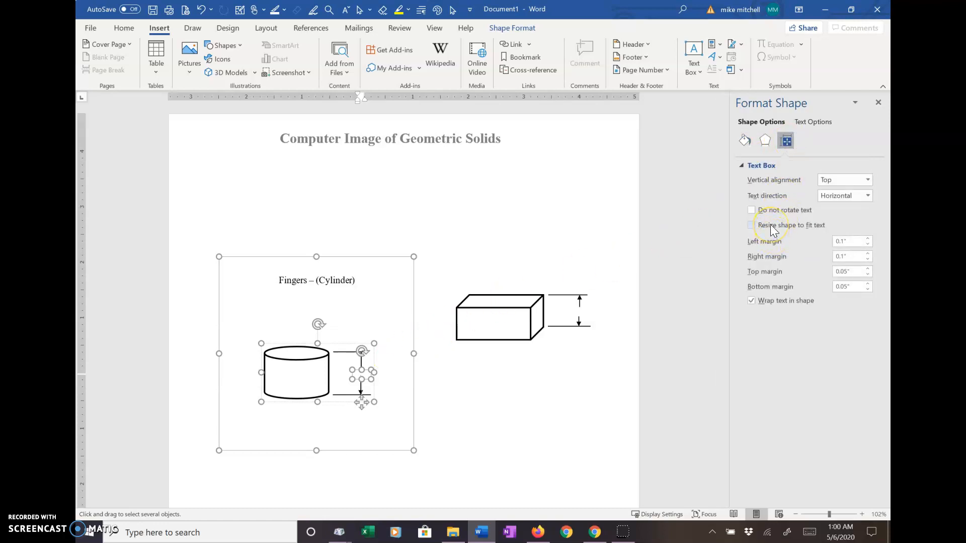
left_click(752, 226)
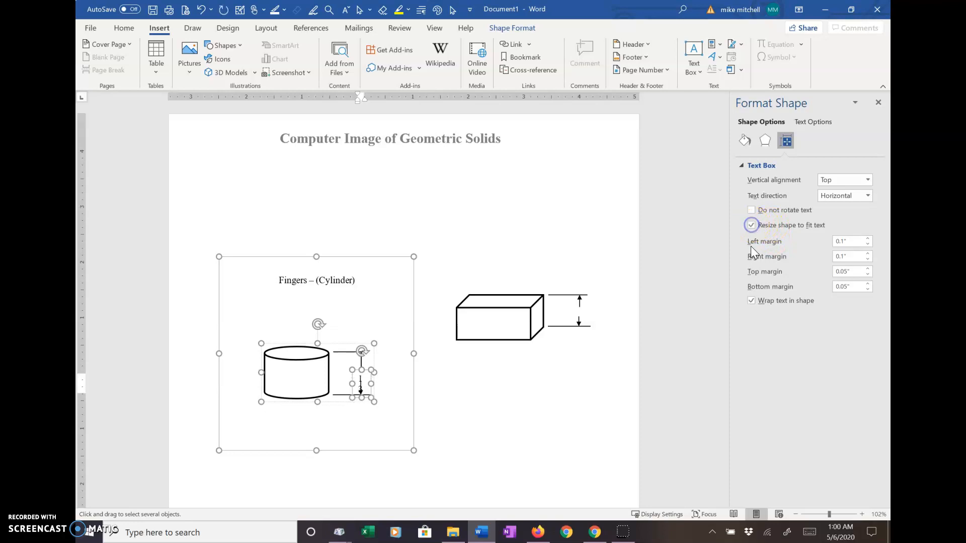
left_click(752, 301)
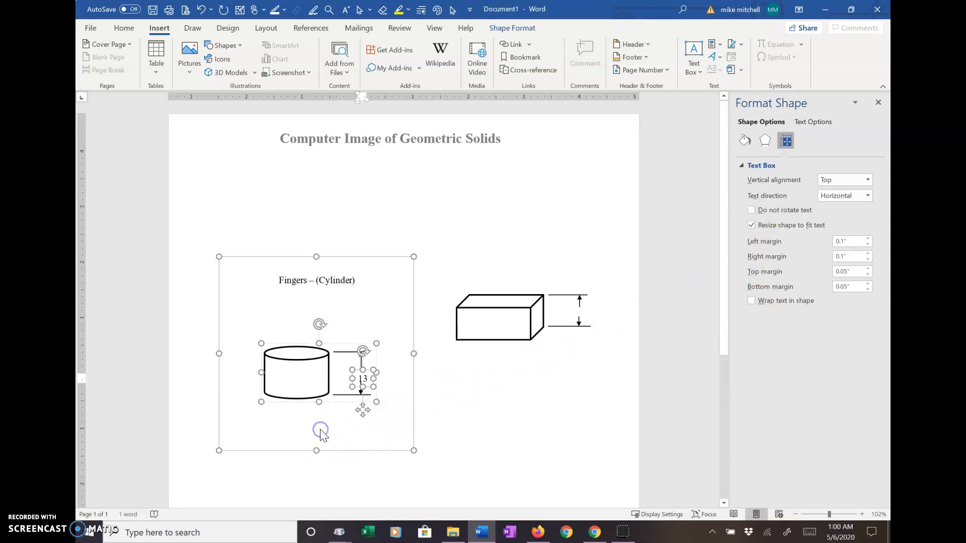
Step: Nudge the 13 label up and slightly left so it sits centred between the cylinder's dimension arrows
left_click(269, 298)
left_click(362, 379)
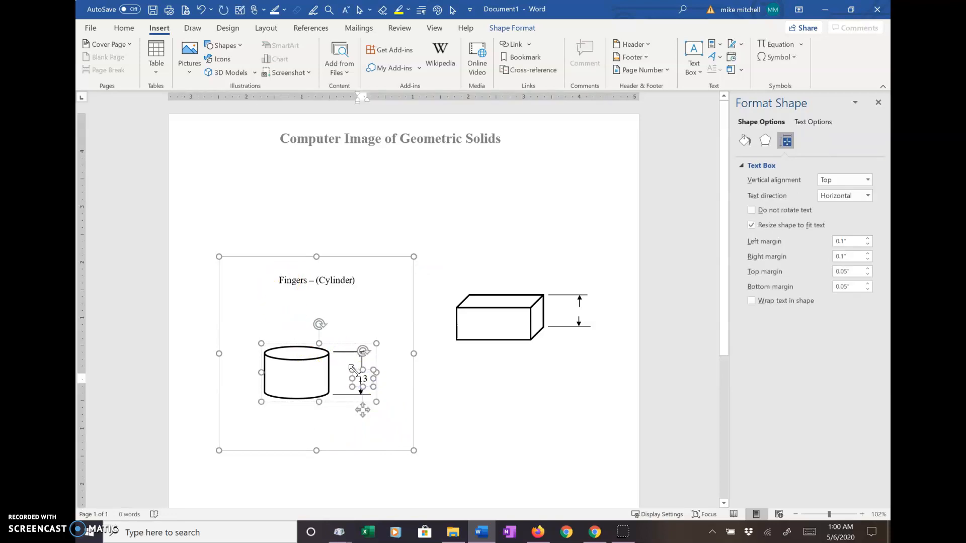
left_click(358, 375)
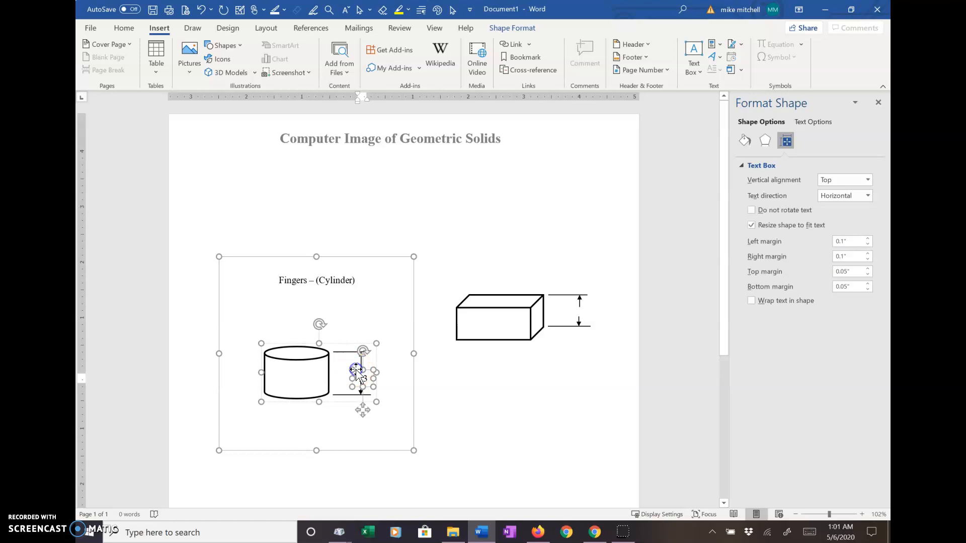
key("Up")
key("Up")
key("Up")
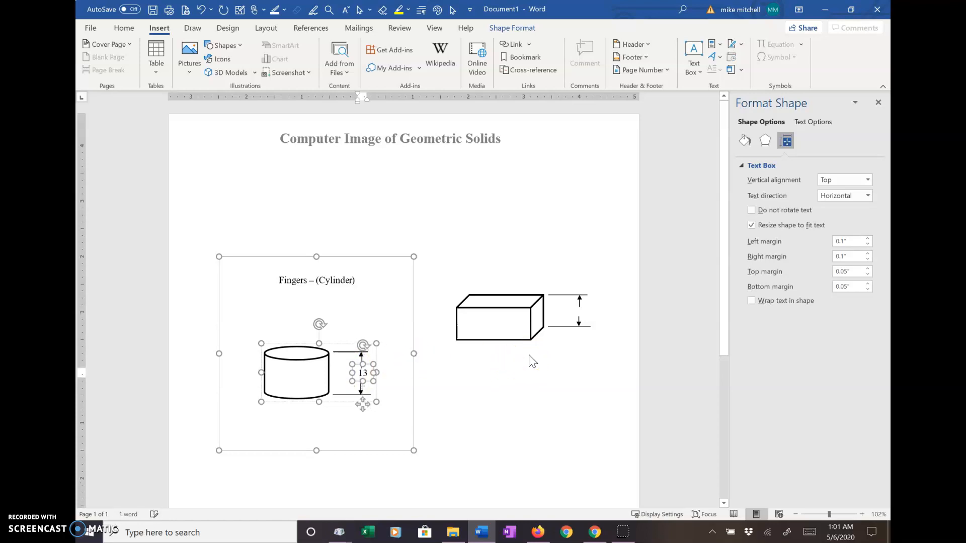
key("Down")
key("Left")
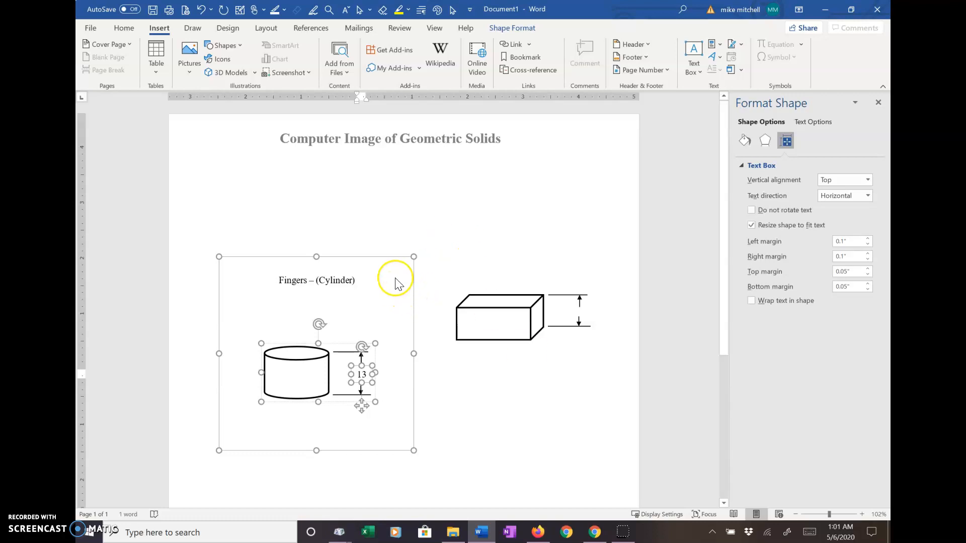
Step: Move the "Fingers – (Cylinder)" caption down to just above the cylinder
left_click(340, 302)
left_click(305, 280)
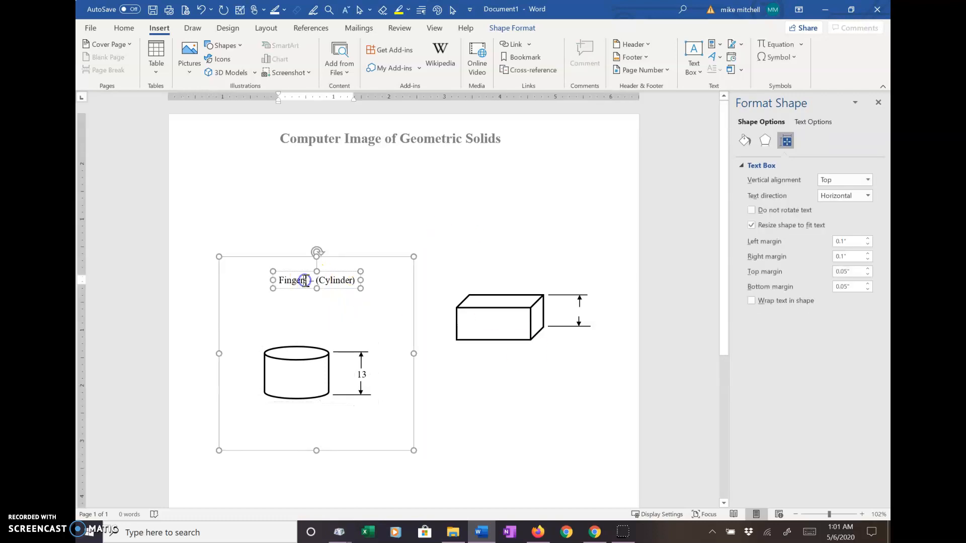
left_click_drag(305, 273, 295, 323)
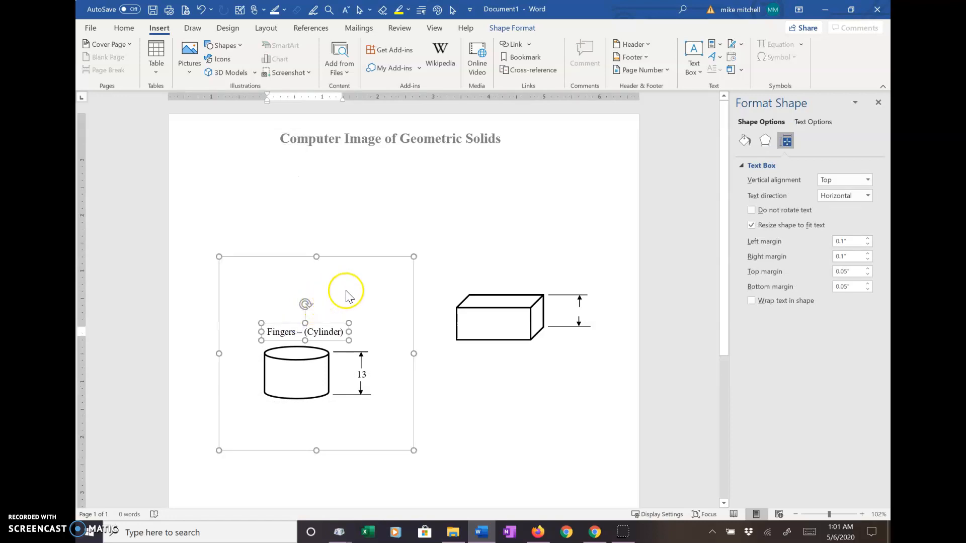
Step: Group the "Fingers – (Cylinder)" caption with the dimensioned cylinder
mouse_move(240, 285)
left_mouse_down()
mouse_move(293, 415)
mouse_move(405, 430)
left_mouse_up()
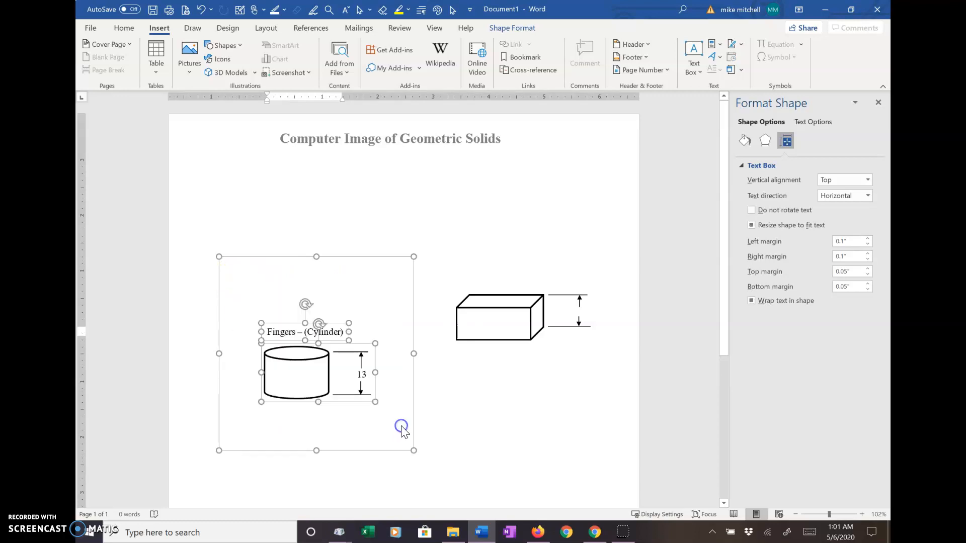
right_click(327, 342)
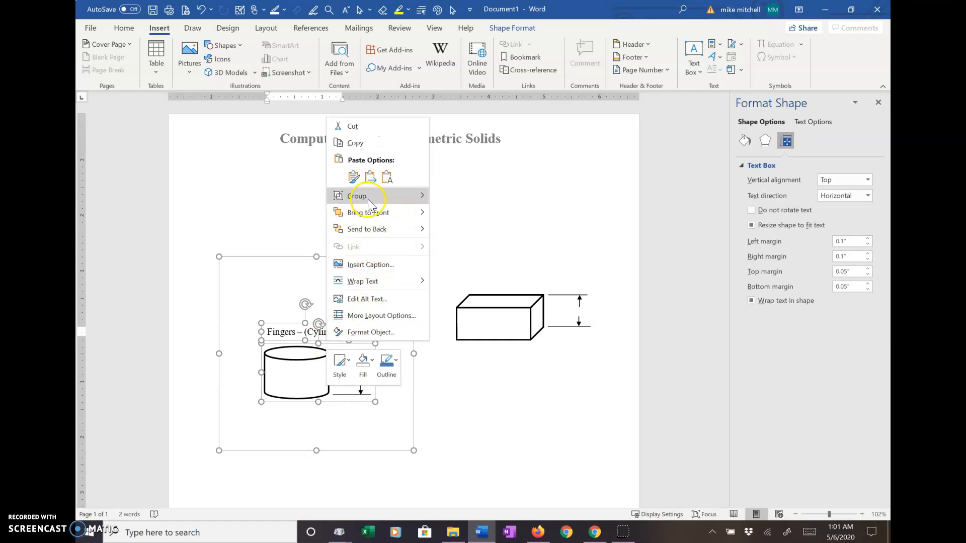
mouse_move(409, 195)
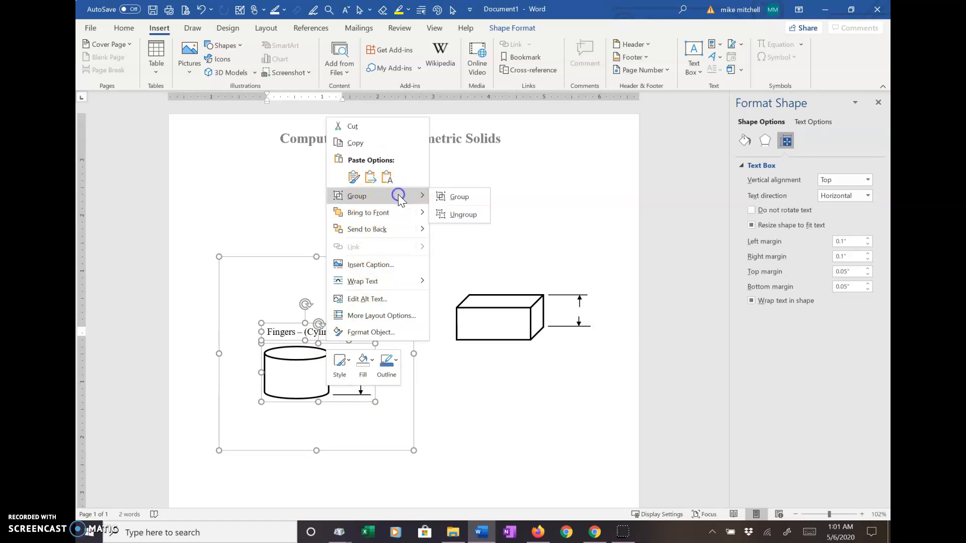
left_click(447, 195)
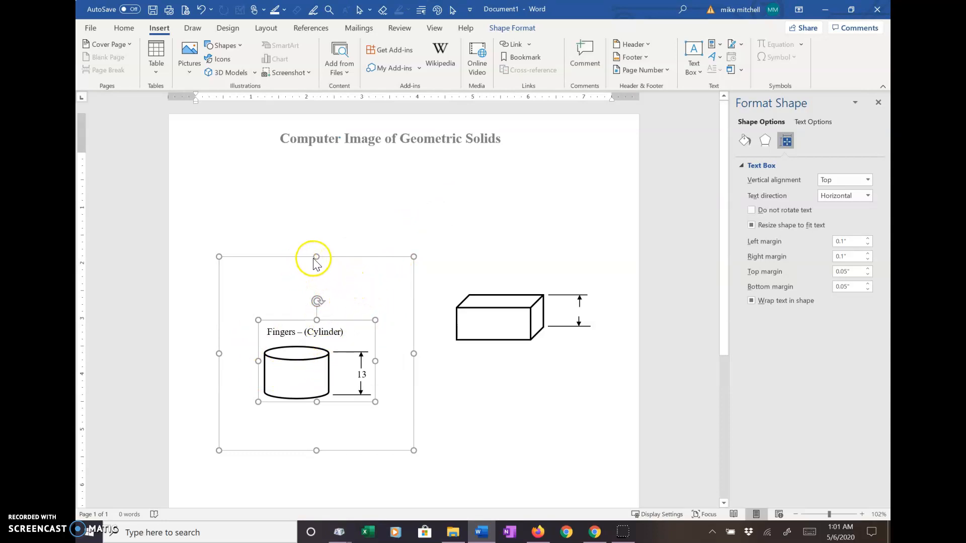
Step: Shrink the drawing canvas on all four sides to fit closely around the grouped cylinder and caption
left_click_drag(317, 257, 317, 305)
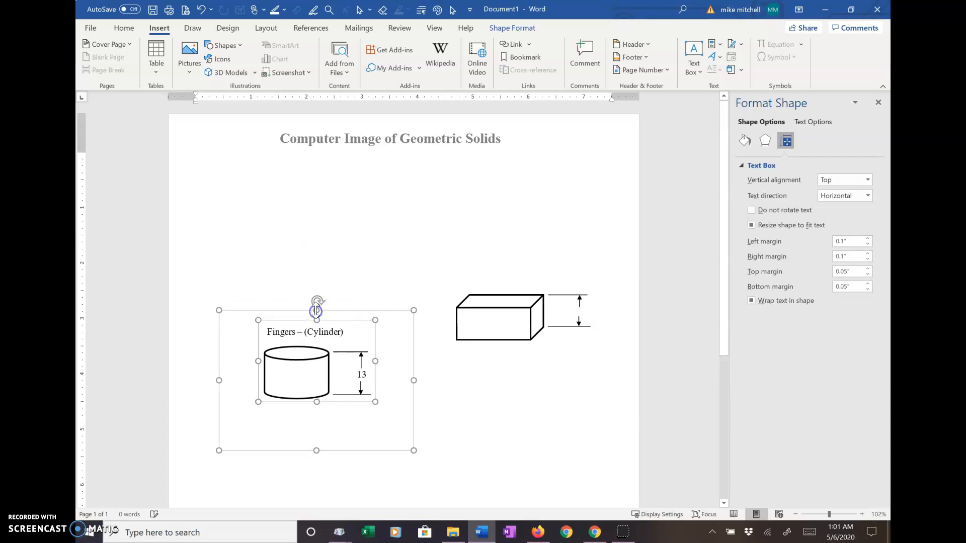
left_click_drag(219, 381, 251, 383)
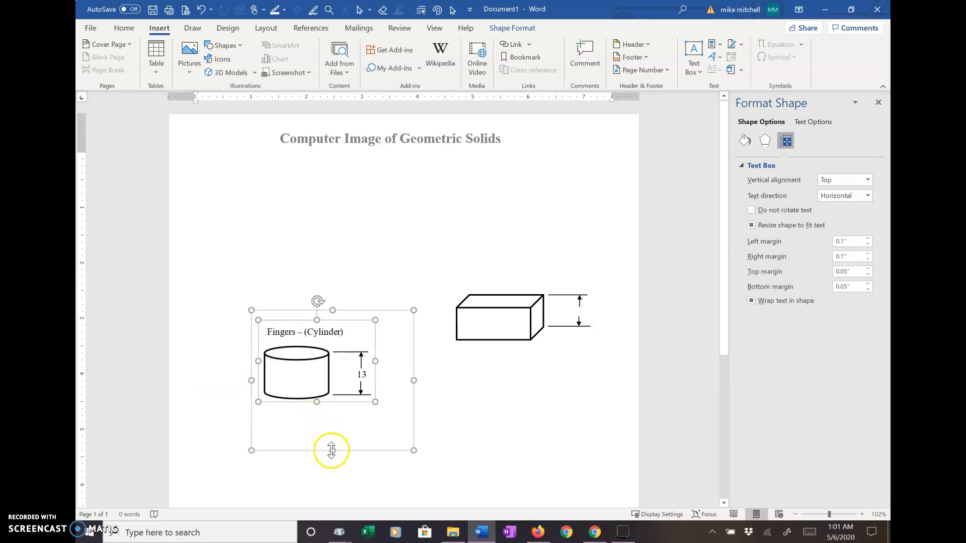
left_click_drag(331, 446, 326, 412)
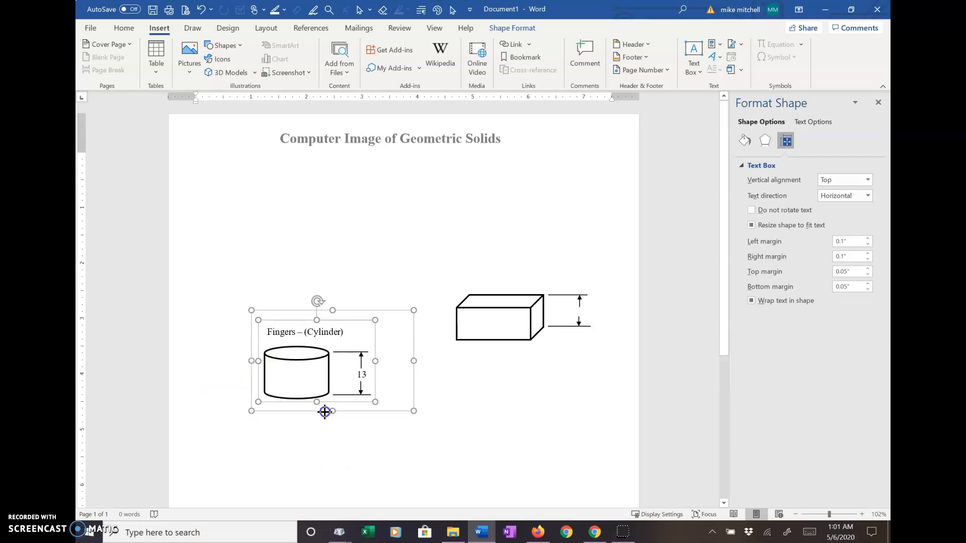
left_click_drag(411, 362, 390, 367)
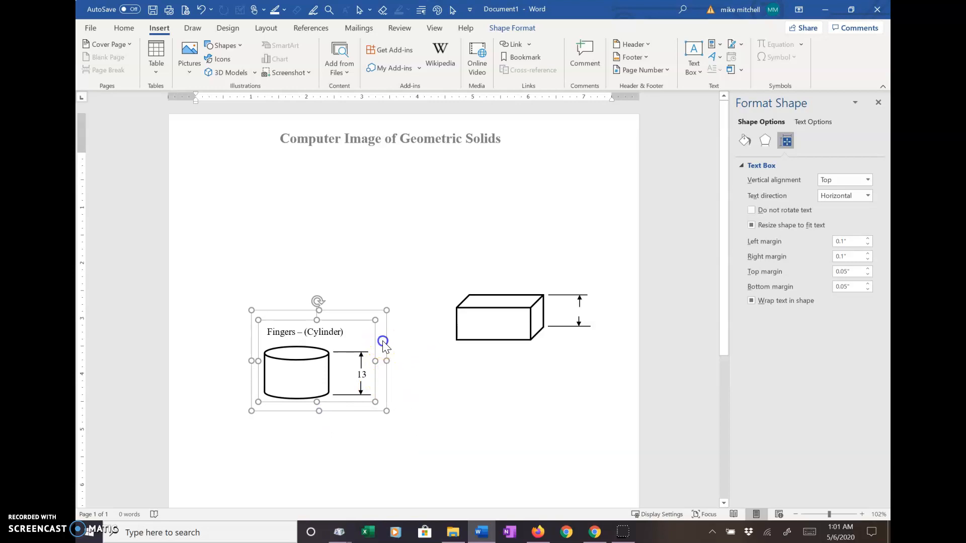
left_click(383, 342)
left_click(300, 361)
left_click(356, 316)
left_click(326, 357)
left_click(333, 325)
left_click_drag(334, 321, 325, 307)
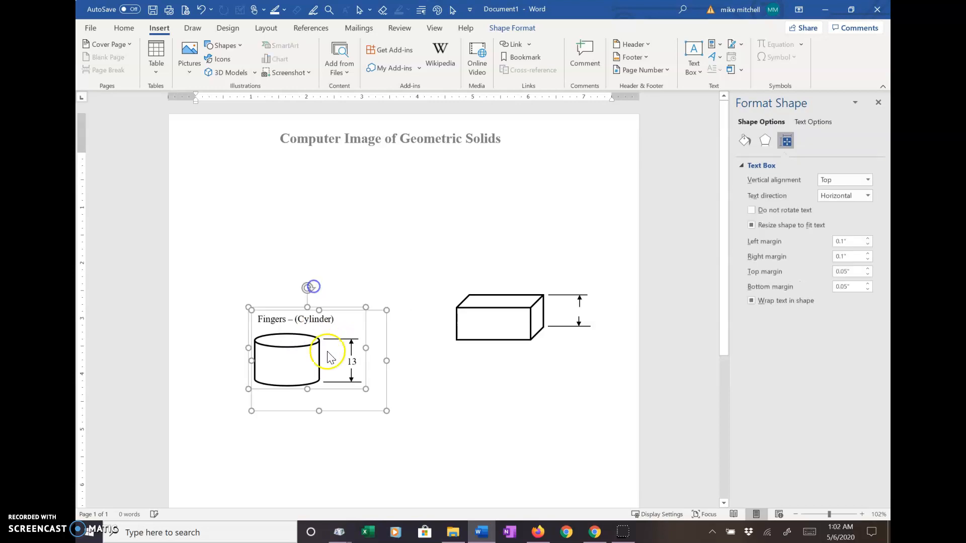
key("ctrl+z")
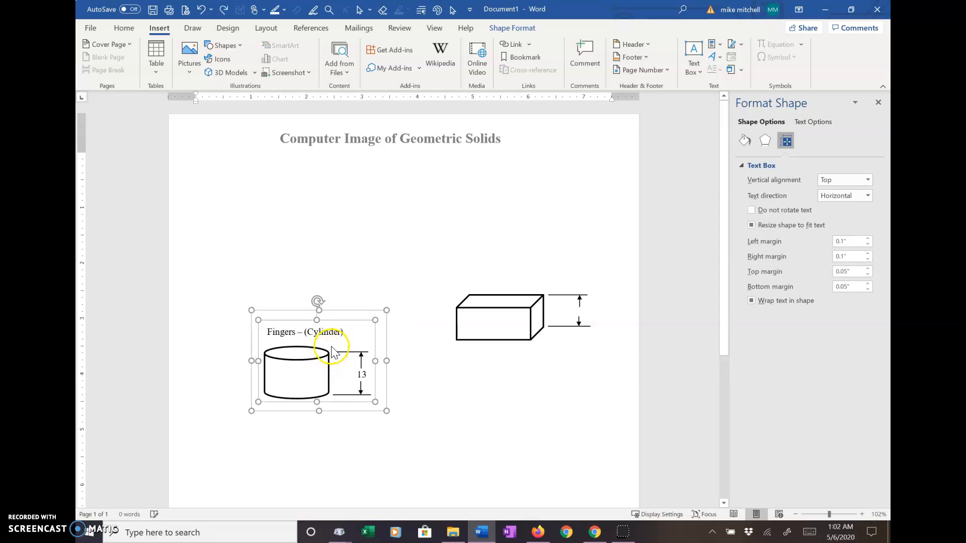
Step: Move the cylinder's whole drawing canvas up and left to just below the page title, and select the box's canvas
left_click(344, 316)
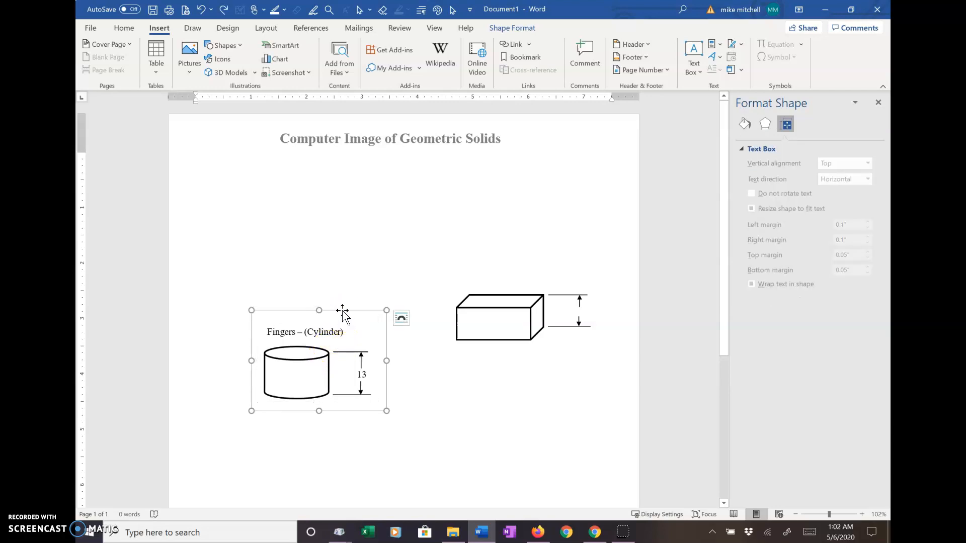
left_click_drag(342, 313, 303, 182)
left_click(488, 309)
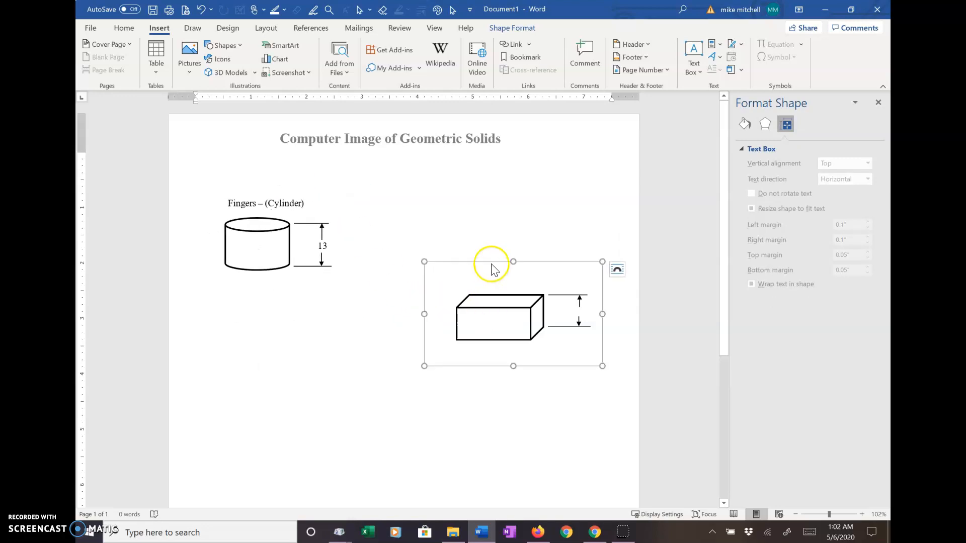
Step: Move the box's drawing canvas up and left beside the cylinder, and set the canvas to no fill
left_click_drag(492, 263, 378, 199)
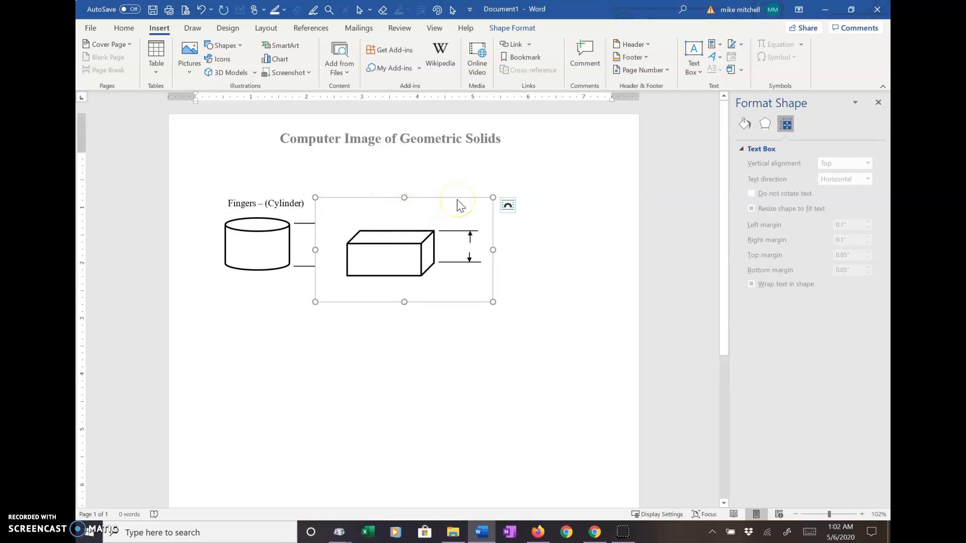
left_click(745, 126)
left_click(767, 296)
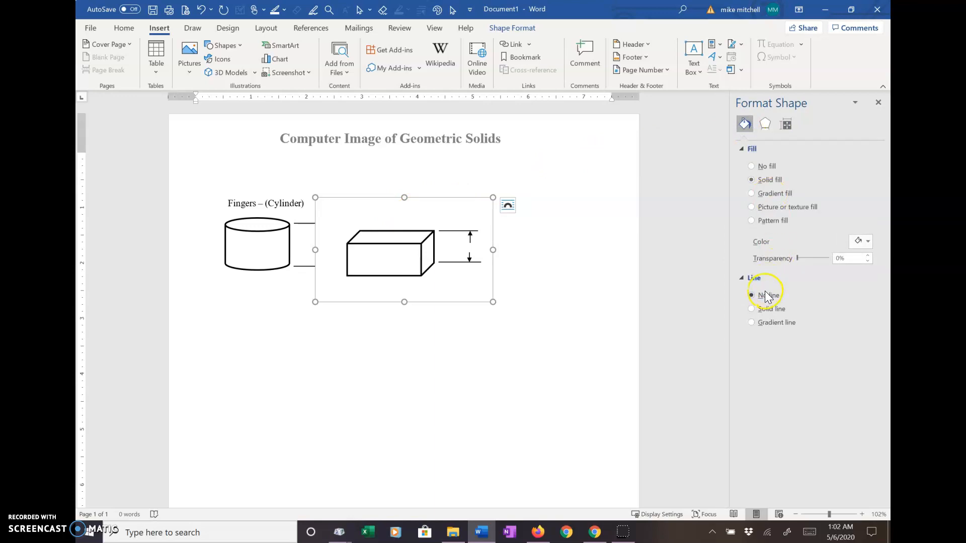
left_click(751, 166)
left_click(466, 369)
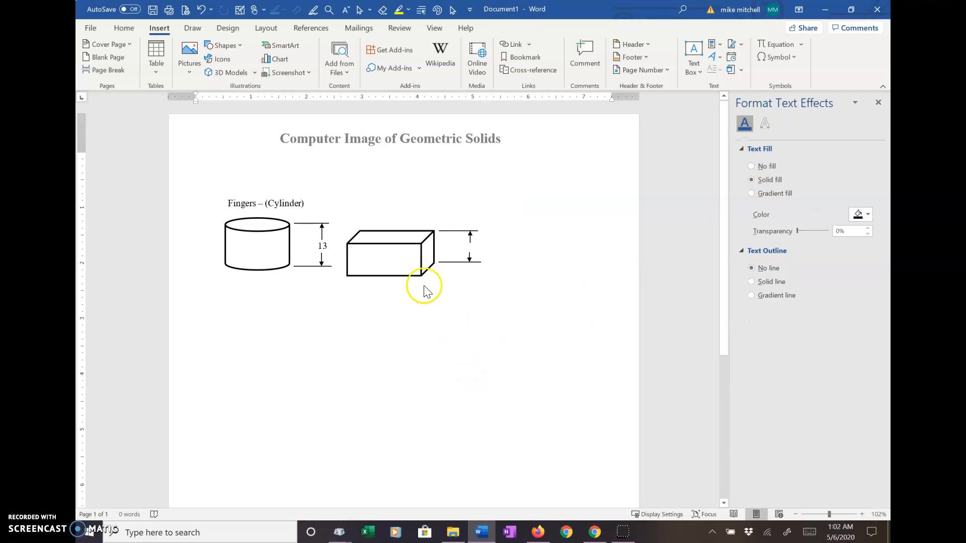
Step: Shift the box's drawing canvas right and slightly up so it clears the cylinder's dimension
left_click(430, 249)
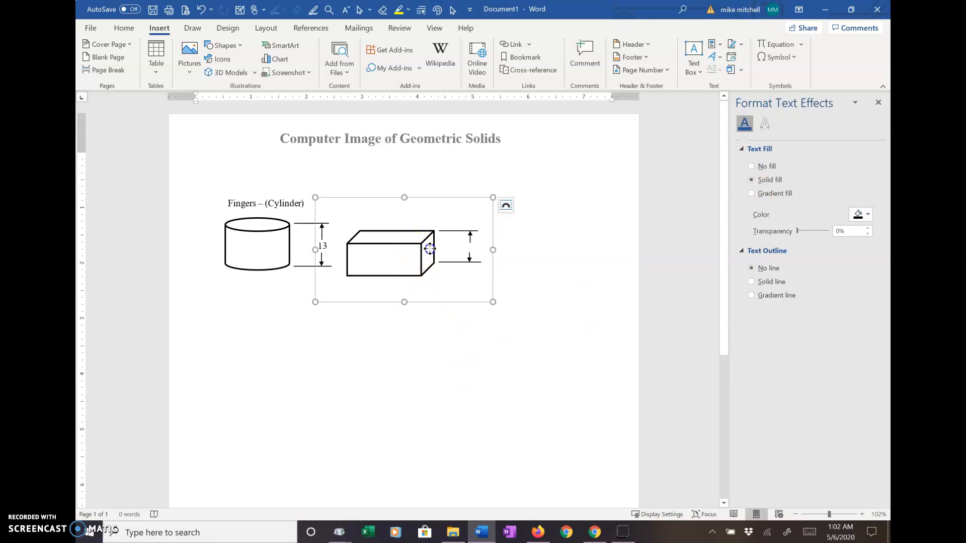
left_click(462, 245)
left_click_drag(436, 198, 481, 190)
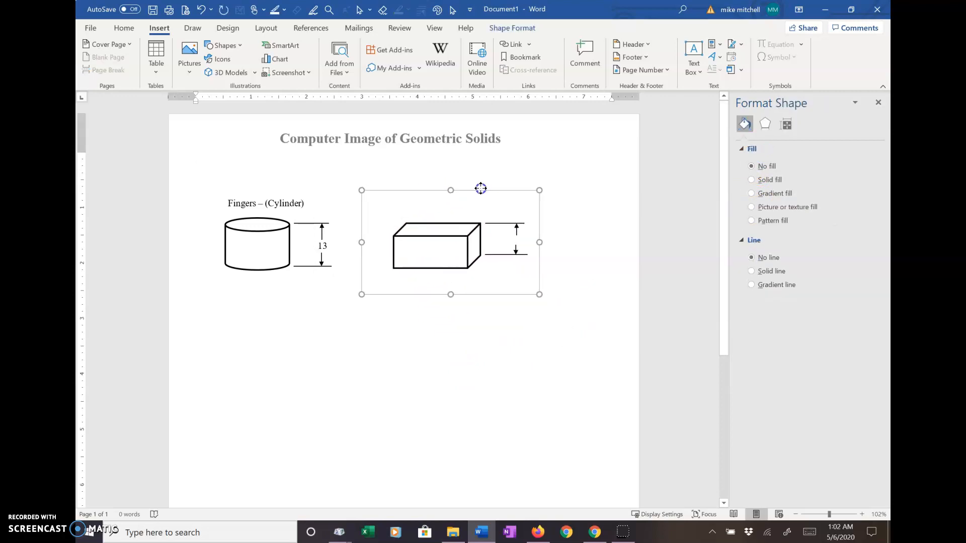
left_click(486, 302)
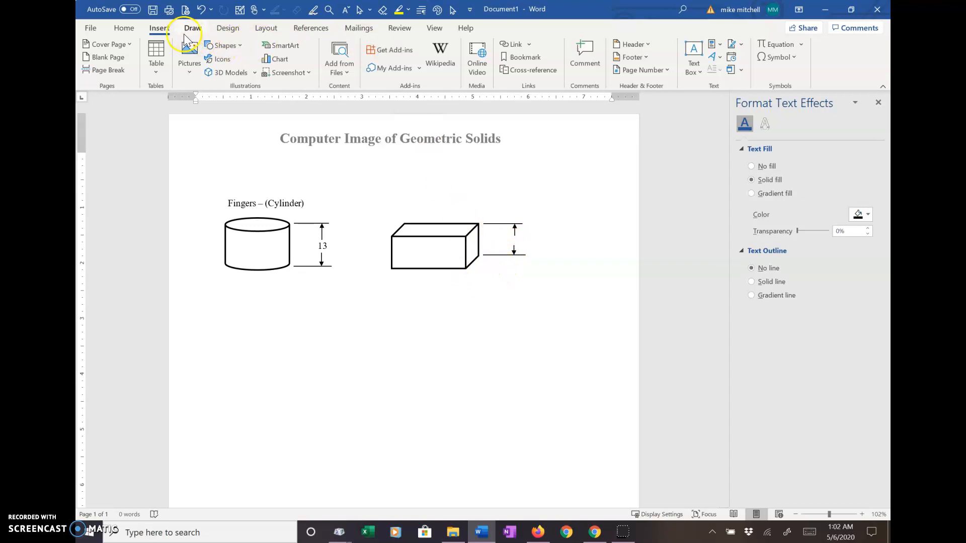
Step: Draw a slanted extension line about 0.75" wide and 0.2" high from the box's lower rear corner, and duplicate it
left_click(239, 44)
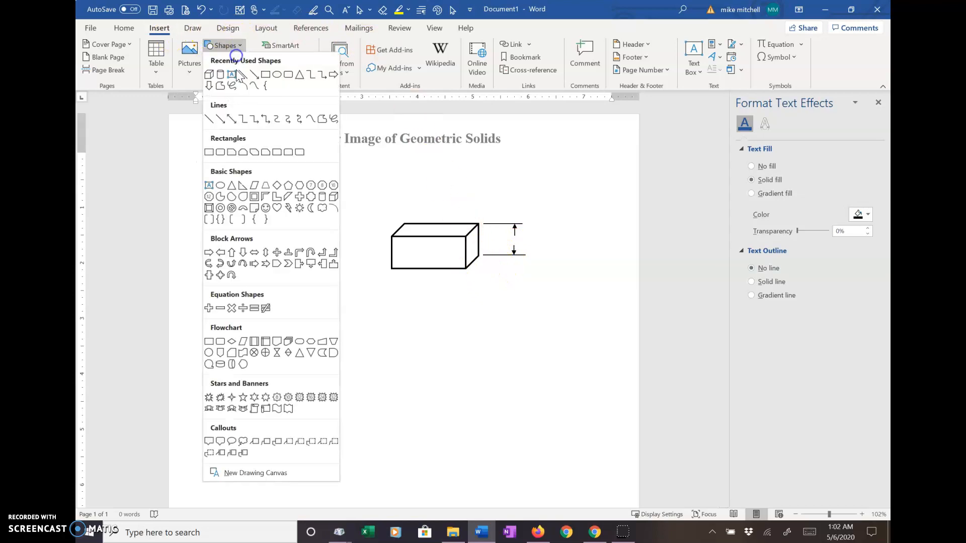
left_click(244, 73)
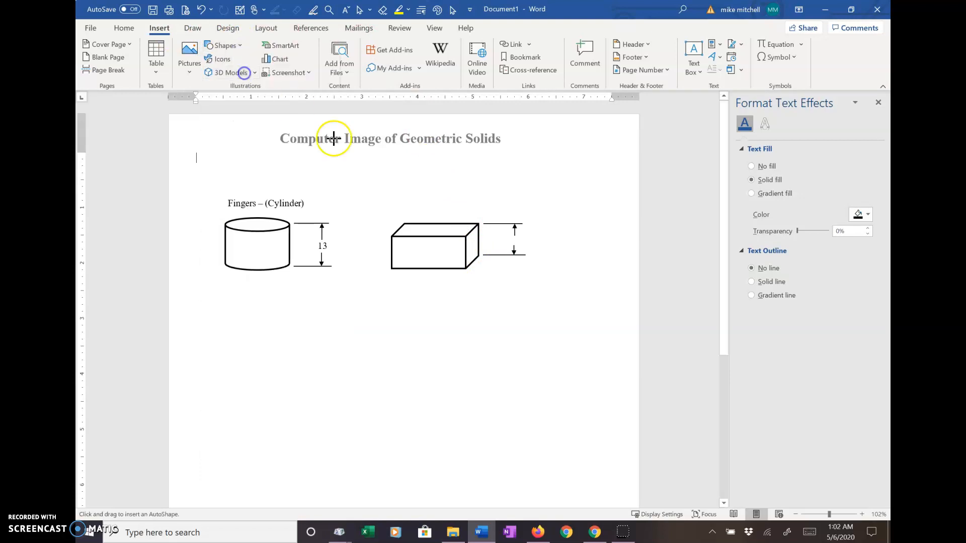
left_click(483, 259)
left_click_drag(520, 275, 523, 269)
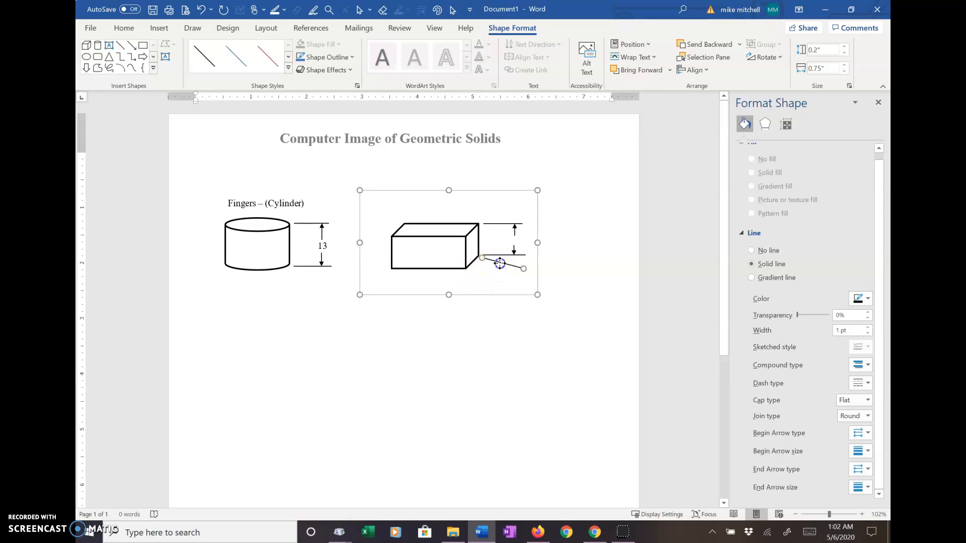
key("ctrl+c")
key("ctrl+v")
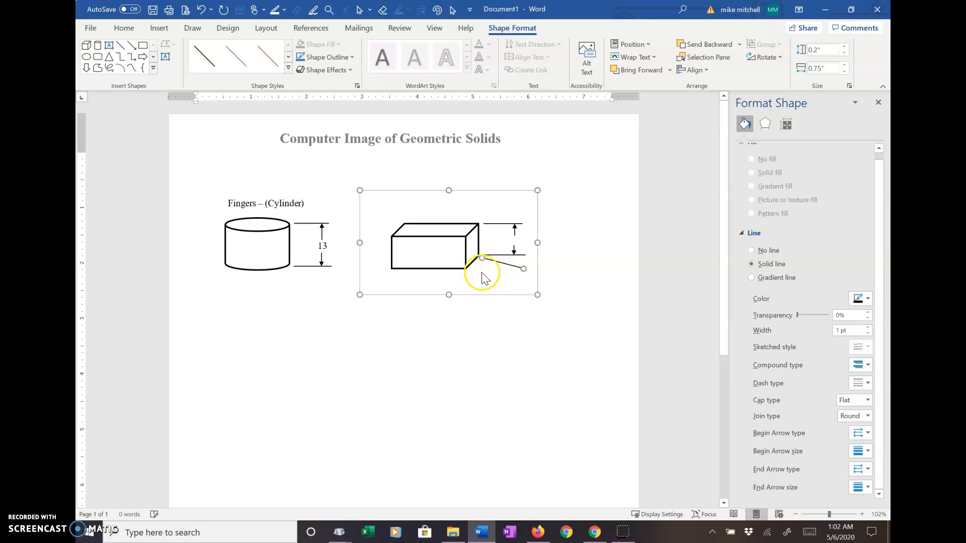
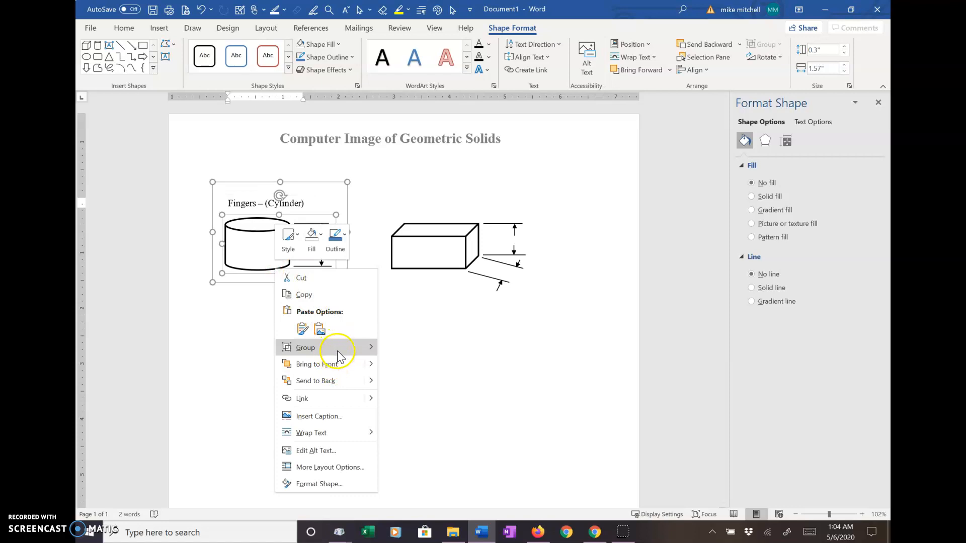
Step: Ungroup the cylinder drawing and paste a separate copy of its 13 label onto the page
mouse_move(344, 350)
left_click(403, 364)
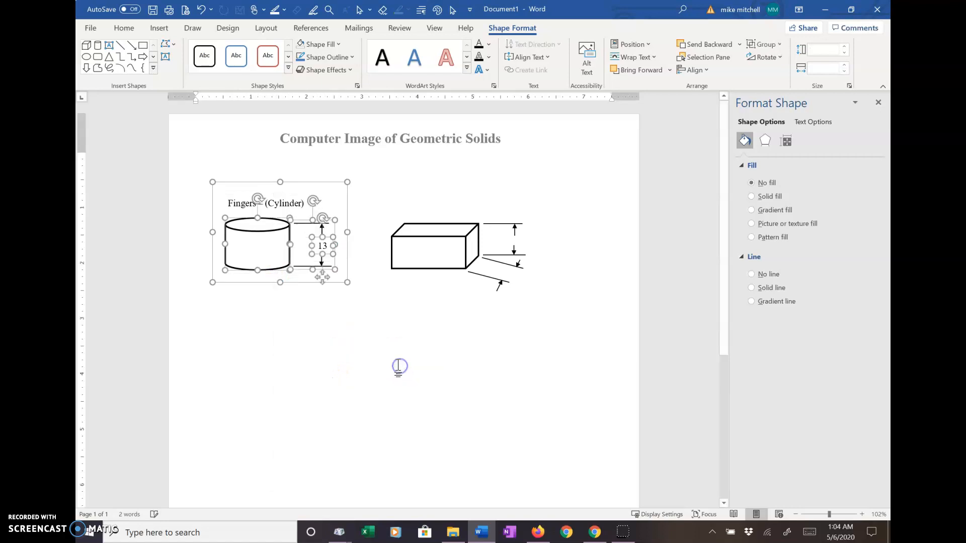
left_click(362, 369)
left_click(321, 244)
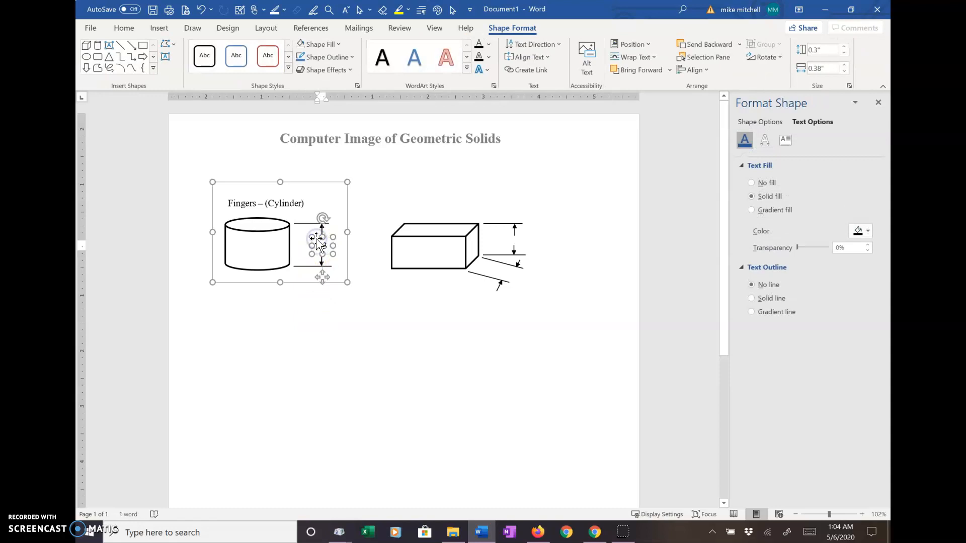
left_click(232, 340)
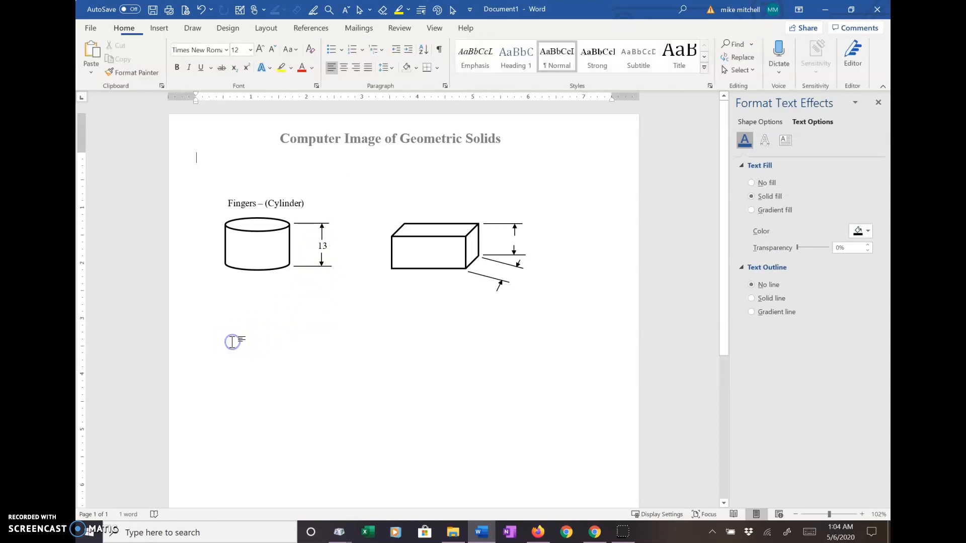
key("ctrl+v")
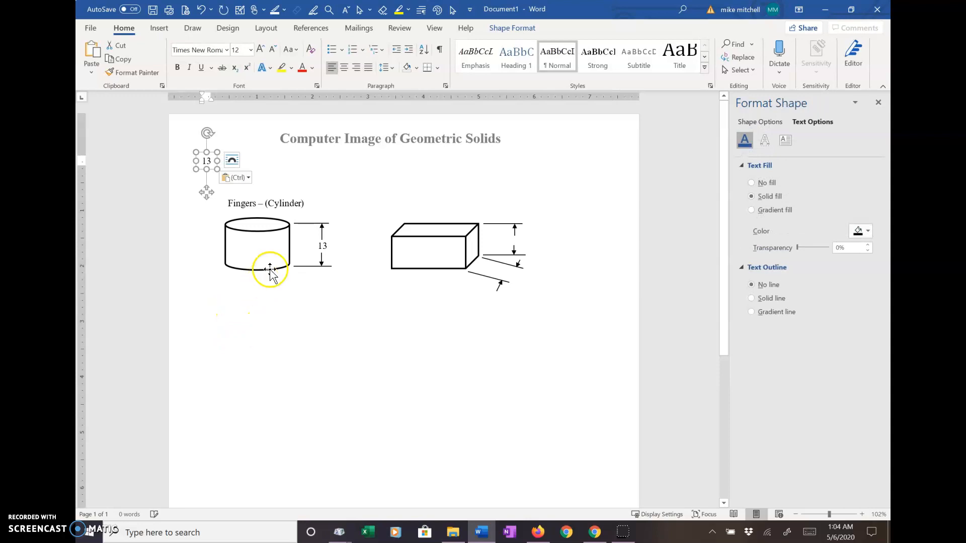
Step: Copy the cylinder's dimension lines and arrows to the blank area below it, and move the copied 13 label beside them
left_click(304, 276)
left_click(309, 268)
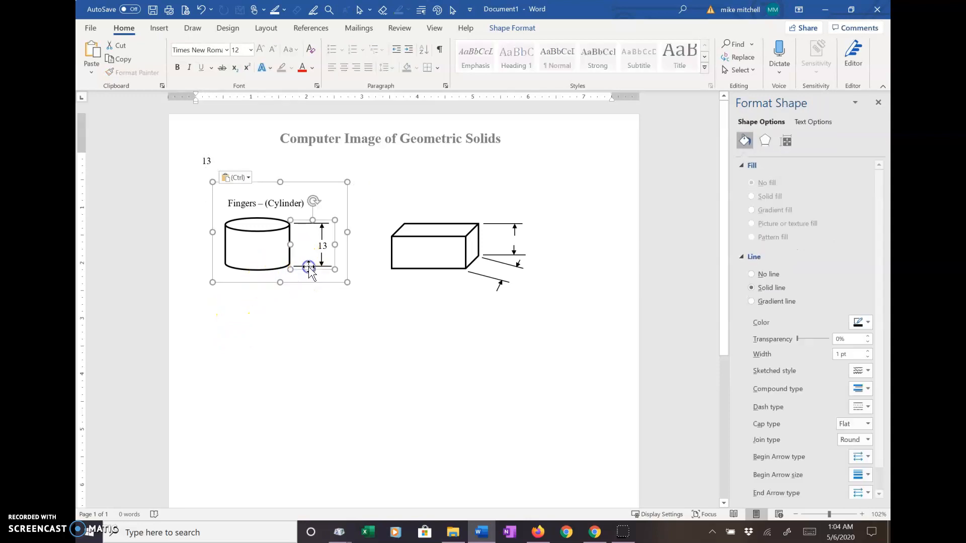
key("ctrl+c")
left_click(226, 344)
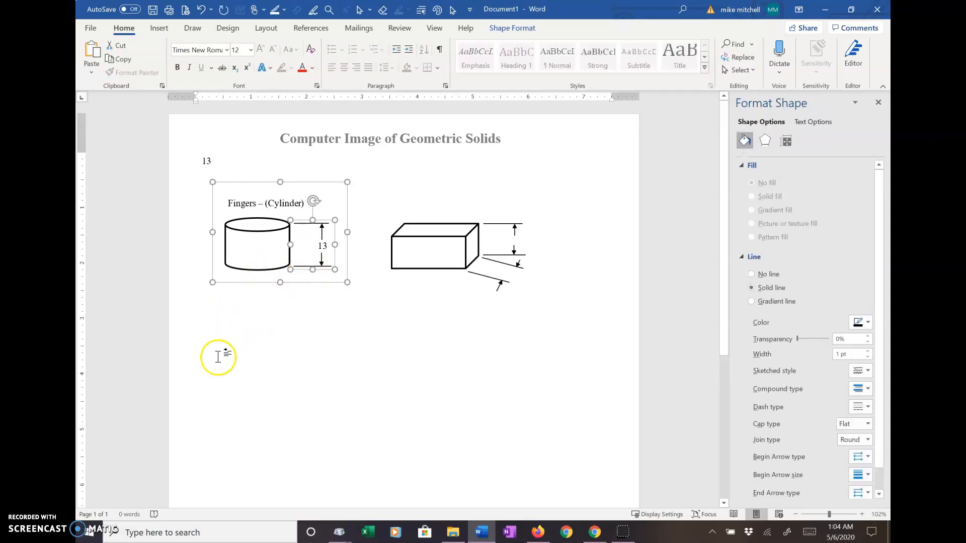
key("ctrl+v")
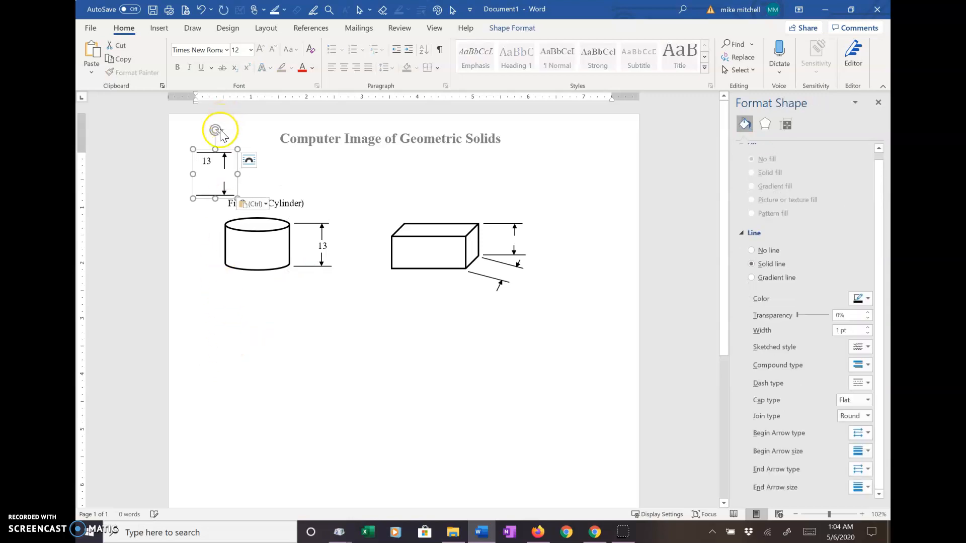
left_click_drag(225, 151, 395, 152)
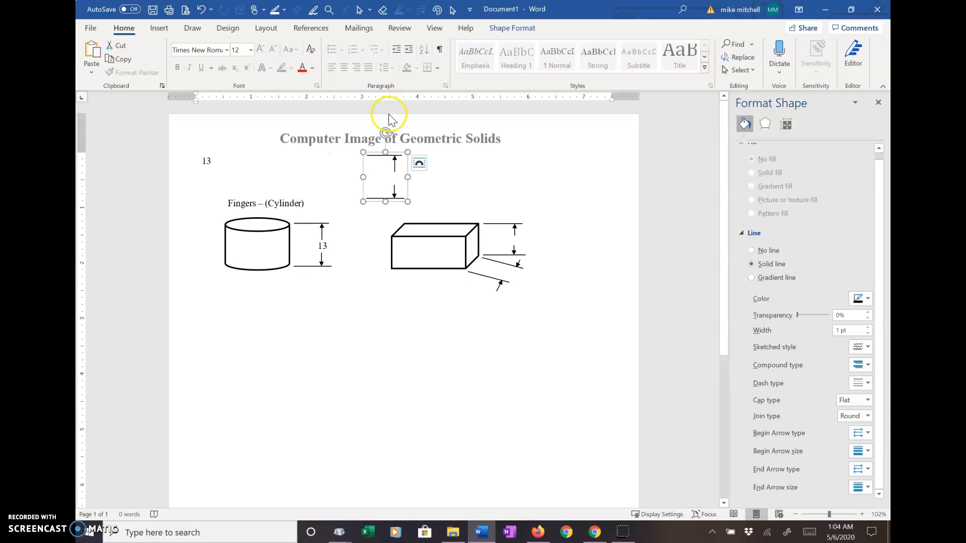
left_click_drag(388, 151, 297, 369)
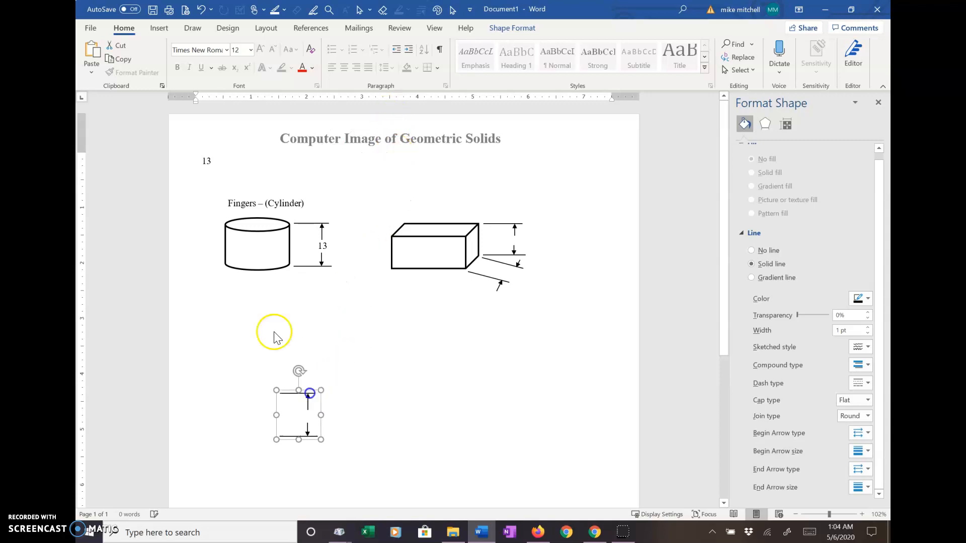
left_click(204, 159)
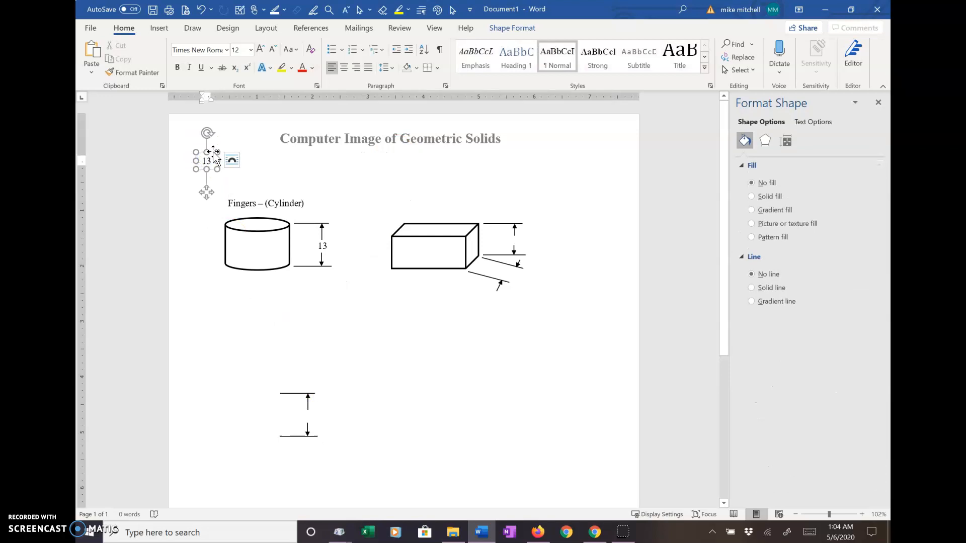
left_click_drag(213, 152, 236, 400)
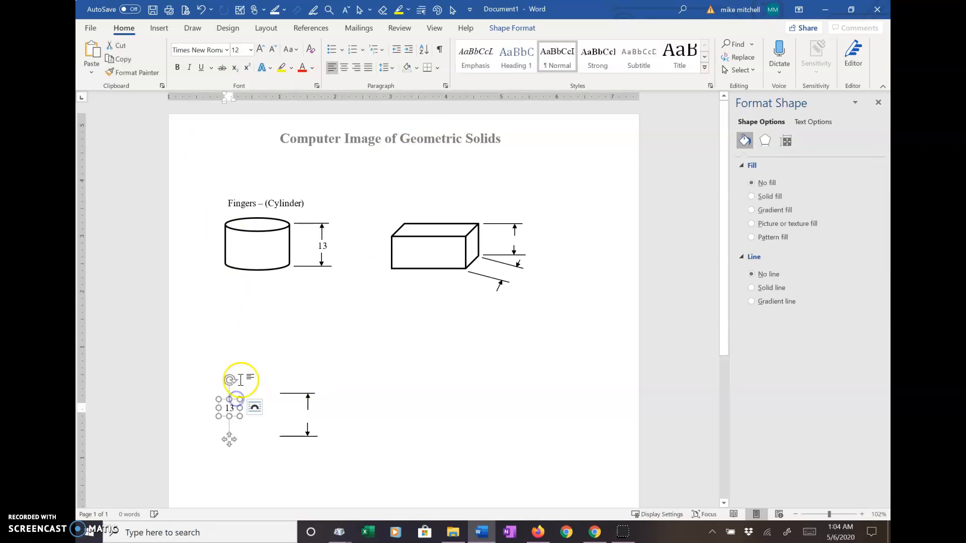
left_click(280, 270)
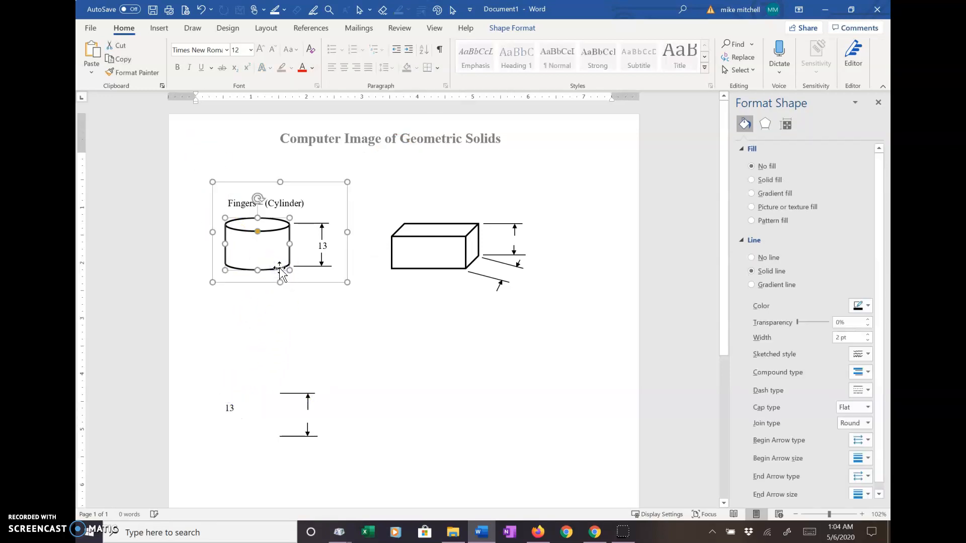
right_click(280, 268)
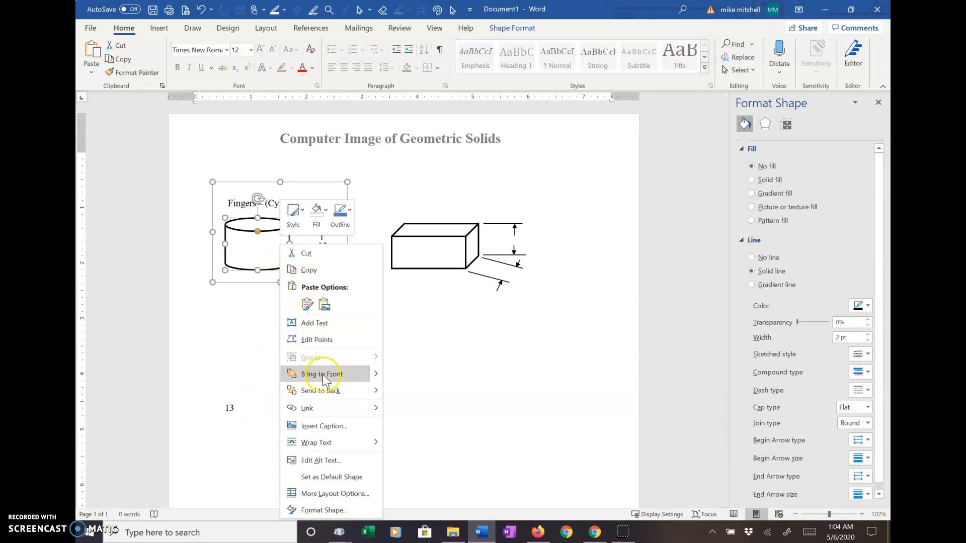
left_click(251, 277)
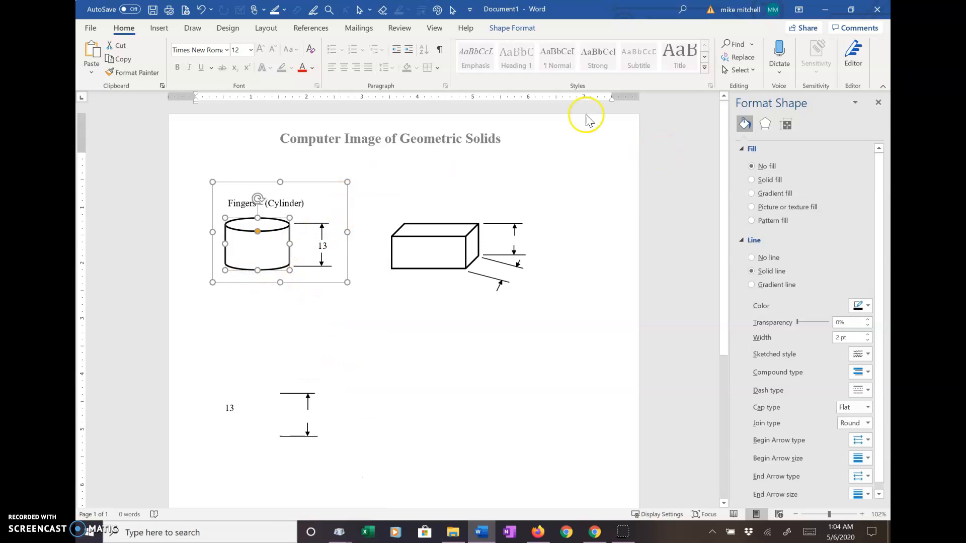
Step: Regroup the "Fingers – (Cylinder)" caption, the cylinder, its dimension lines and its 13 label
left_click(455, 12)
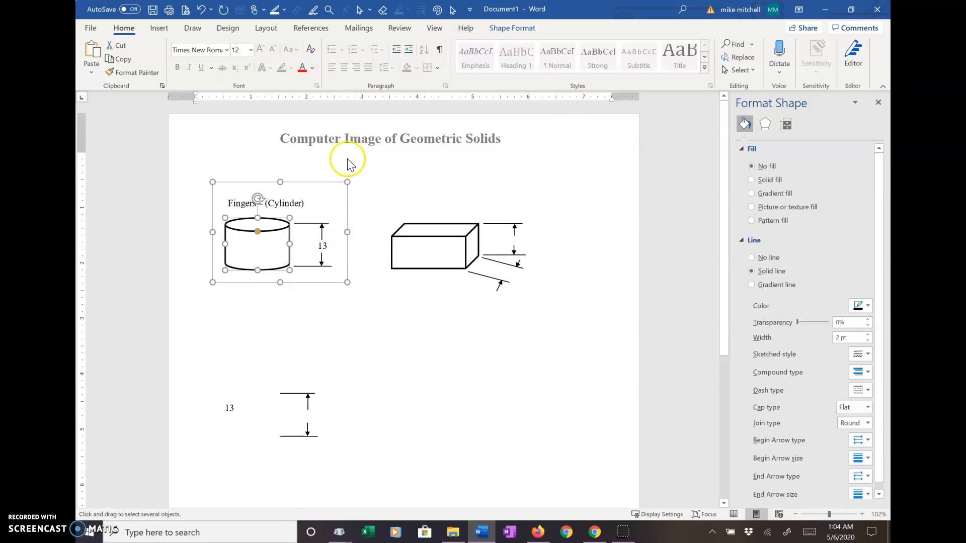
left_click_drag(340, 214, 216, 280)
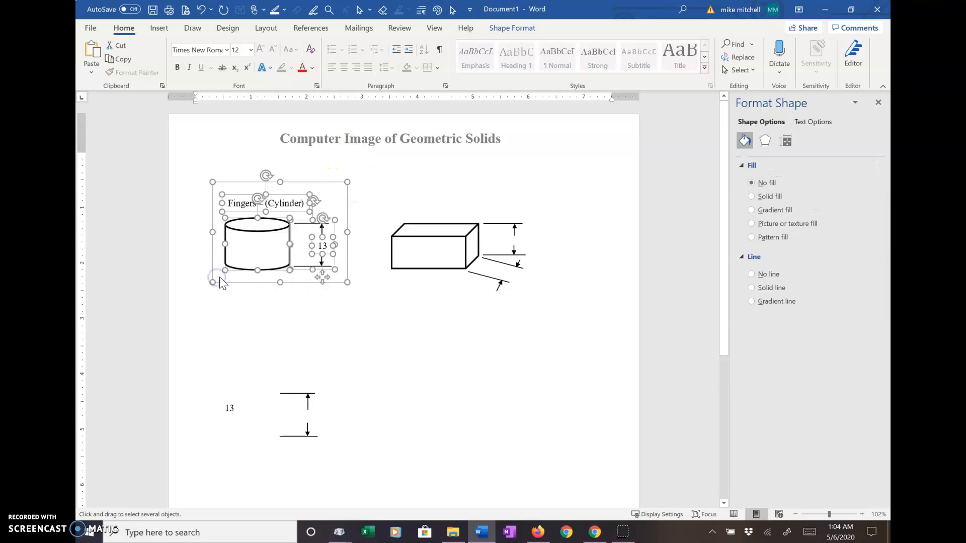
right_click(288, 229)
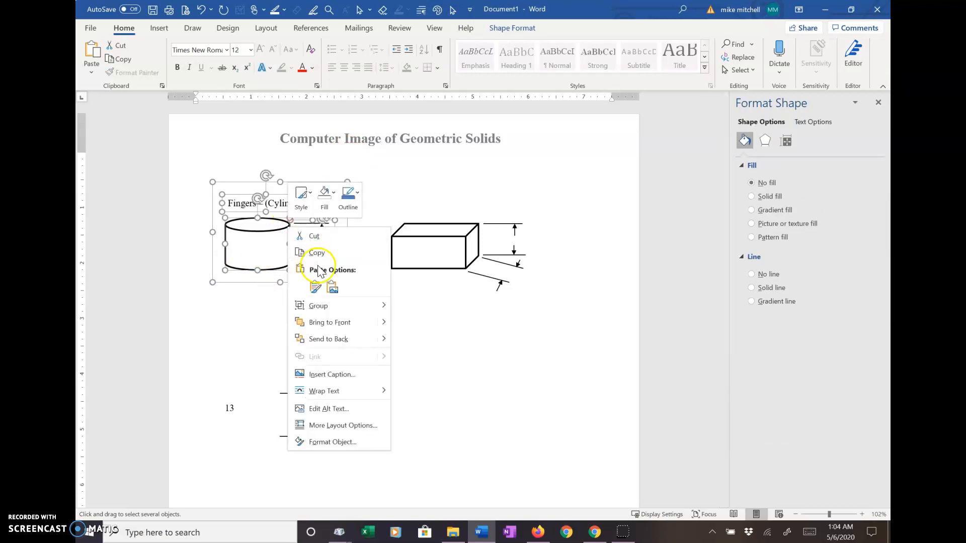
mouse_move(331, 308)
left_click(420, 307)
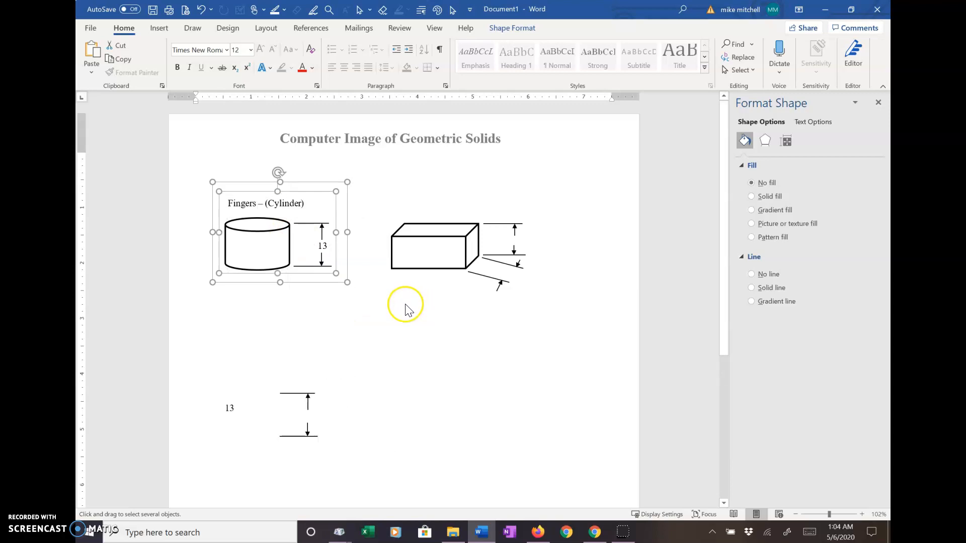
Step: Duplicate the spare 13 label and place the copy between the box's two slanted extension lines
left_click(231, 411)
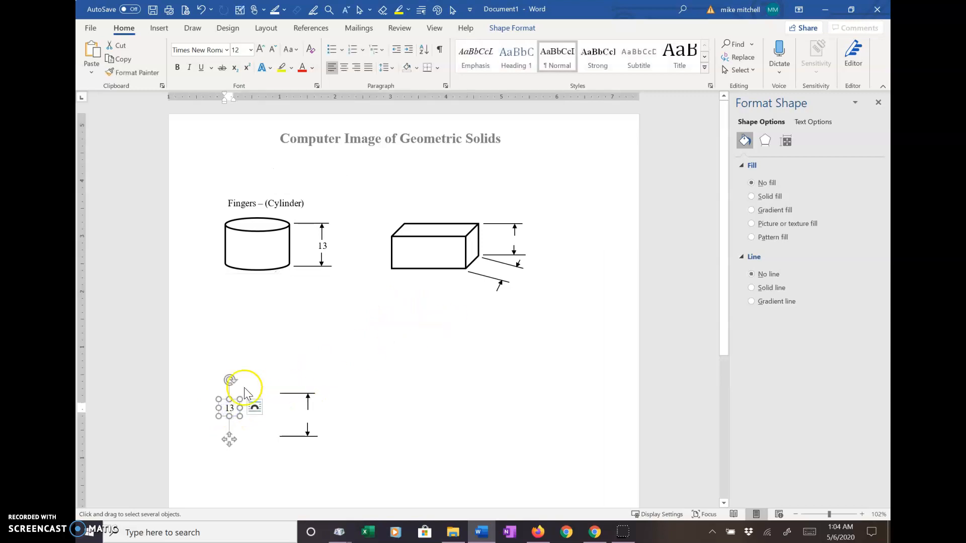
key("ctrl+c")
left_click(234, 356)
key("ctrl+v")
left_click_drag(223, 154, 518, 264)
Step: Change the label between the slanted extension lines to 7.5, and select the lower arrow of that dimension
left_click(508, 274)
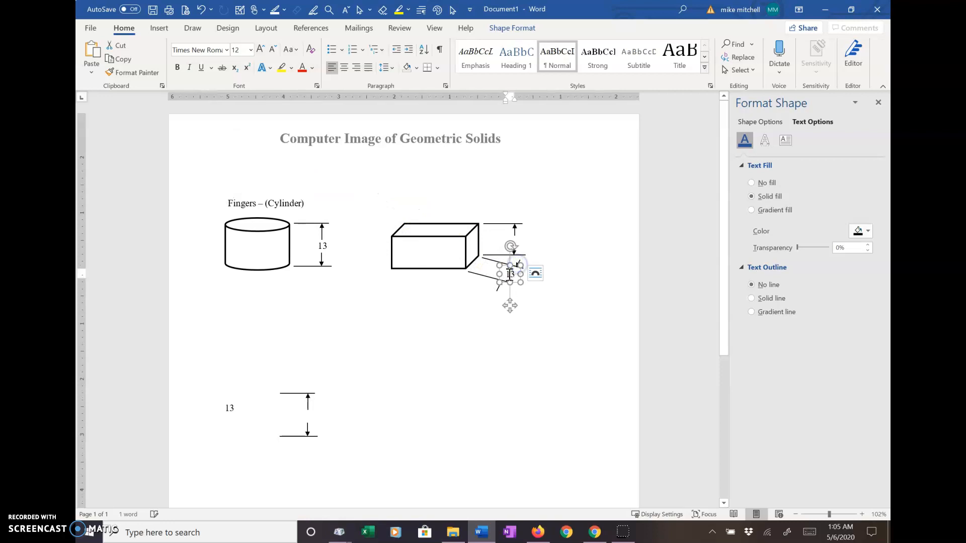
double_click(511, 274)
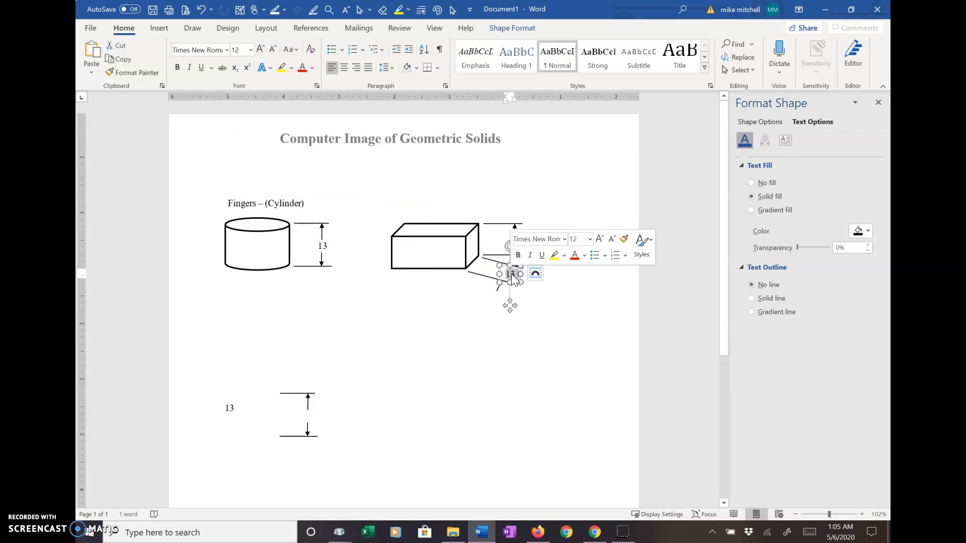
type("7.5")
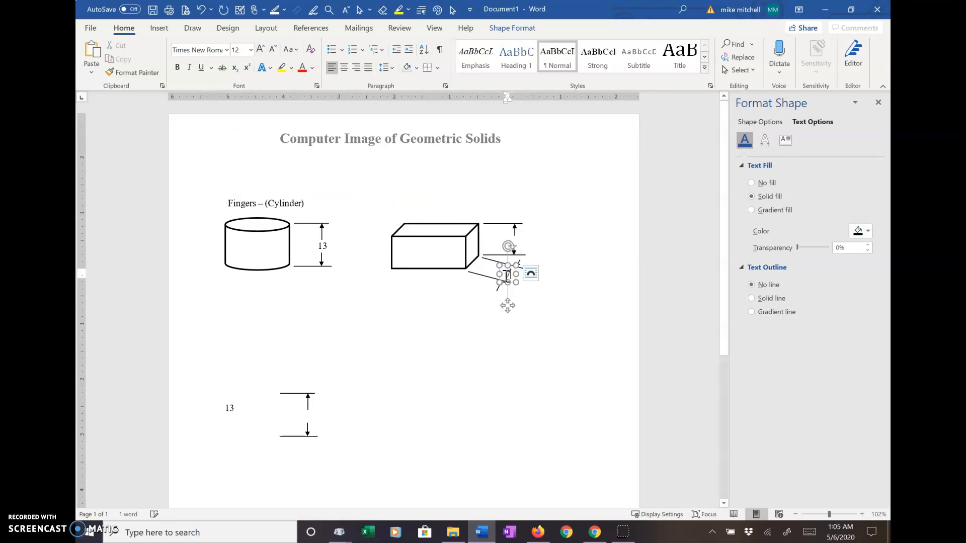
left_click(548, 276)
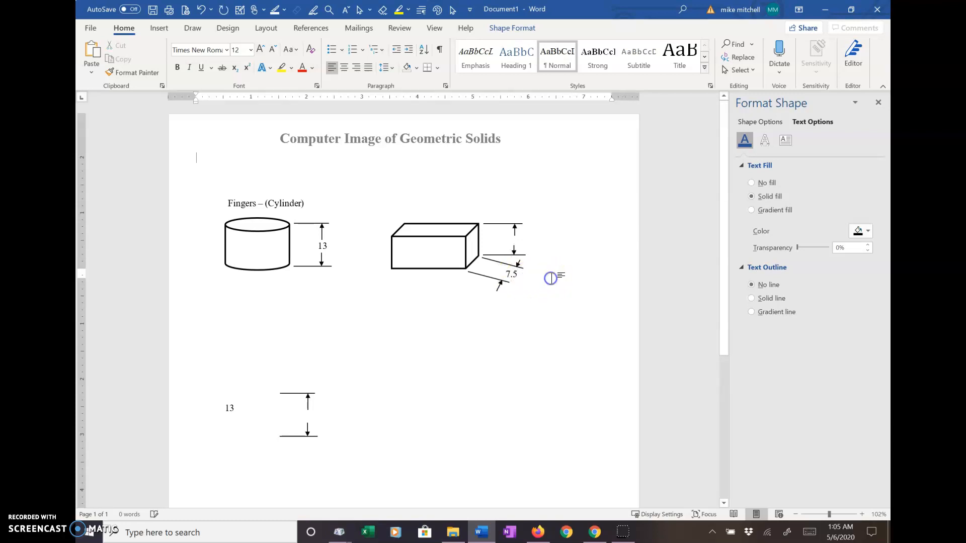
left_click(500, 285)
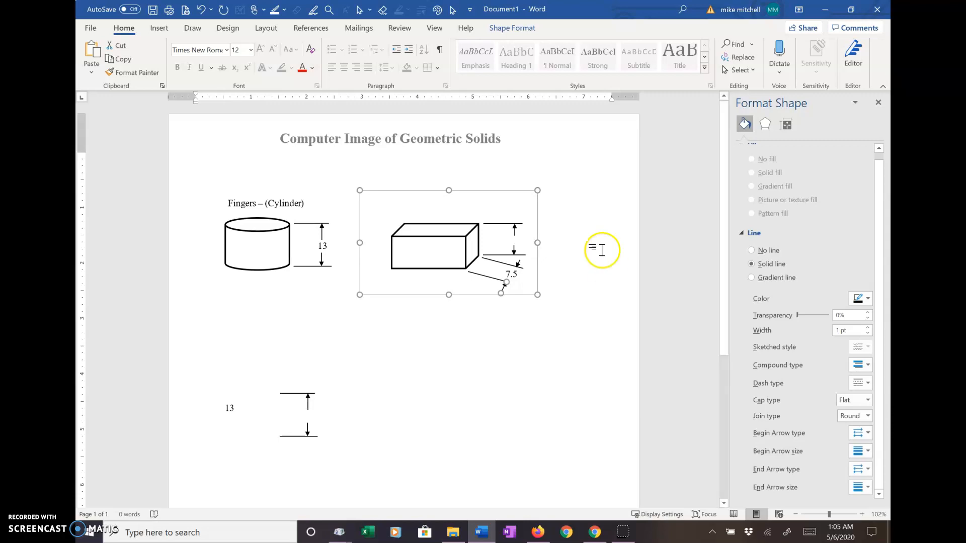
Step: Shorten the box's height dimension lines toward the box and lengthen the upper arrow of its 7.5 dimension
left_click(507, 228)
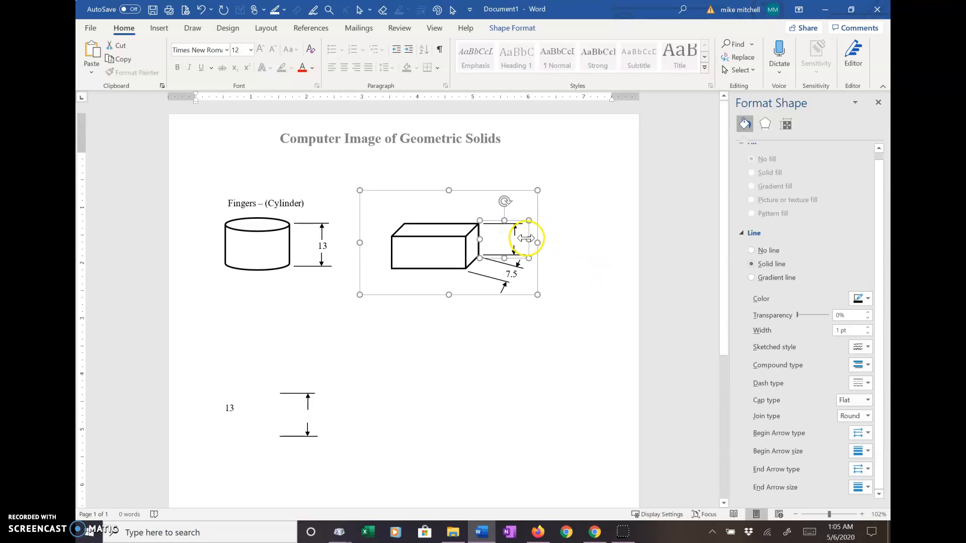
left_click_drag(527, 240, 505, 243)
left_click(467, 283)
left_click(519, 262)
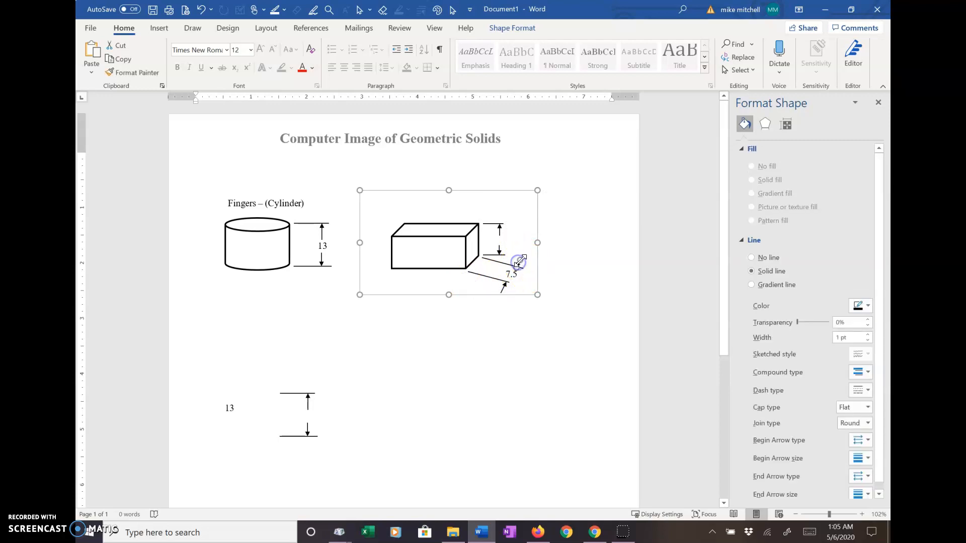
left_click_drag(520, 259, 524, 253)
left_click(285, 251)
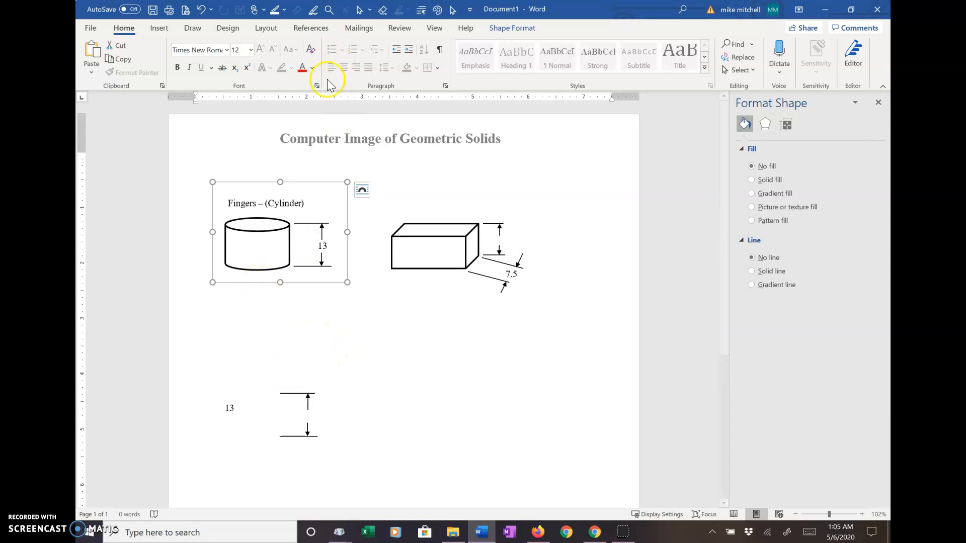
Step: Copy the black outline cone with the dashed base from the Firefox image search results and return to Word
left_click(538, 532)
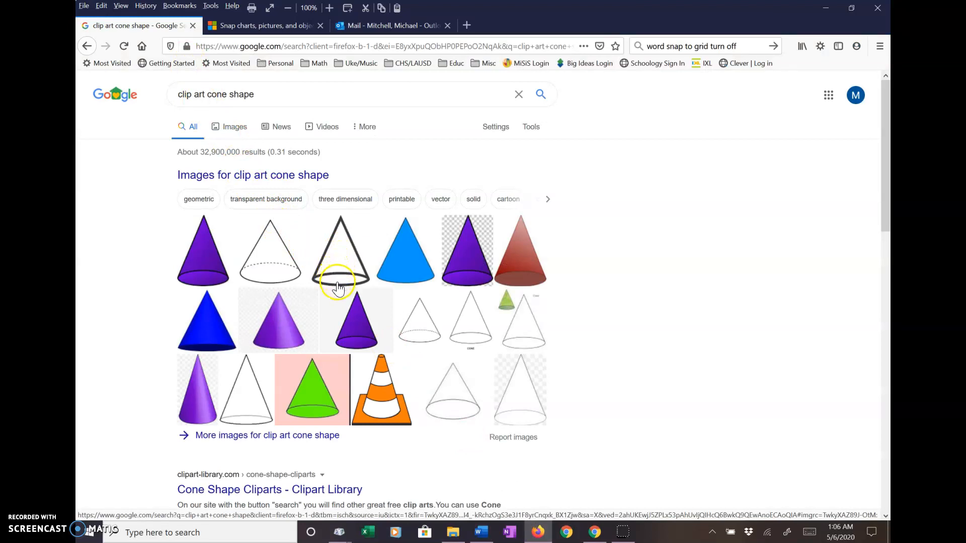
left_click(292, 282)
right_click(278, 253)
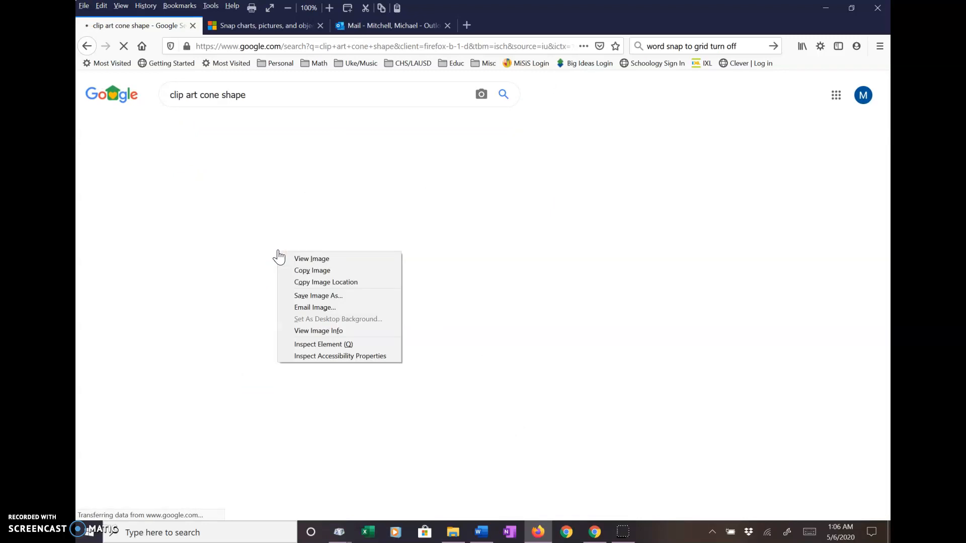
left_click(133, 252)
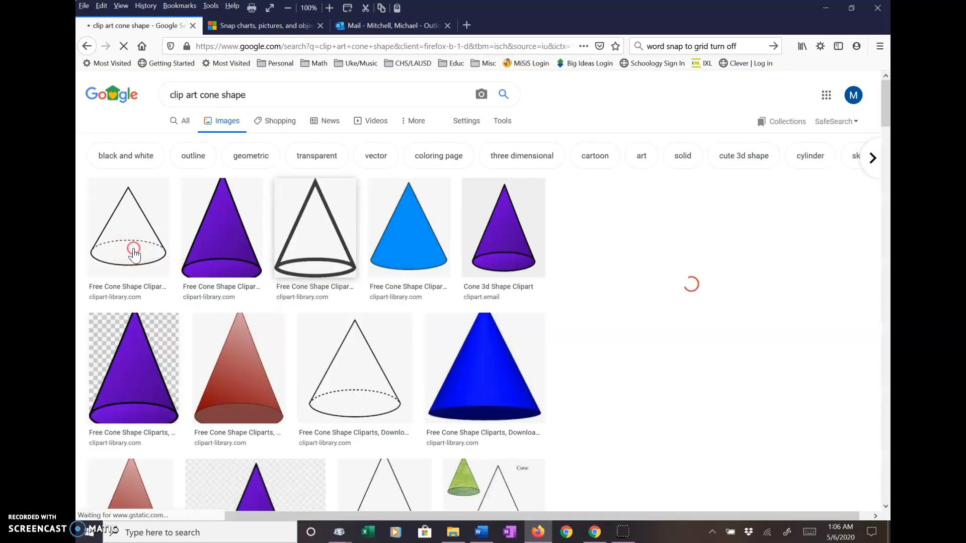
right_click(133, 252)
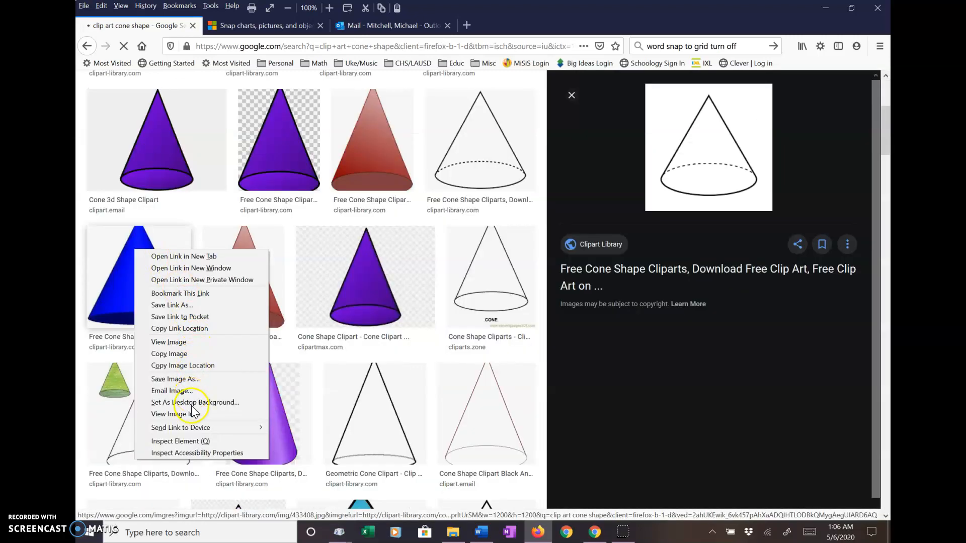
left_click(185, 356)
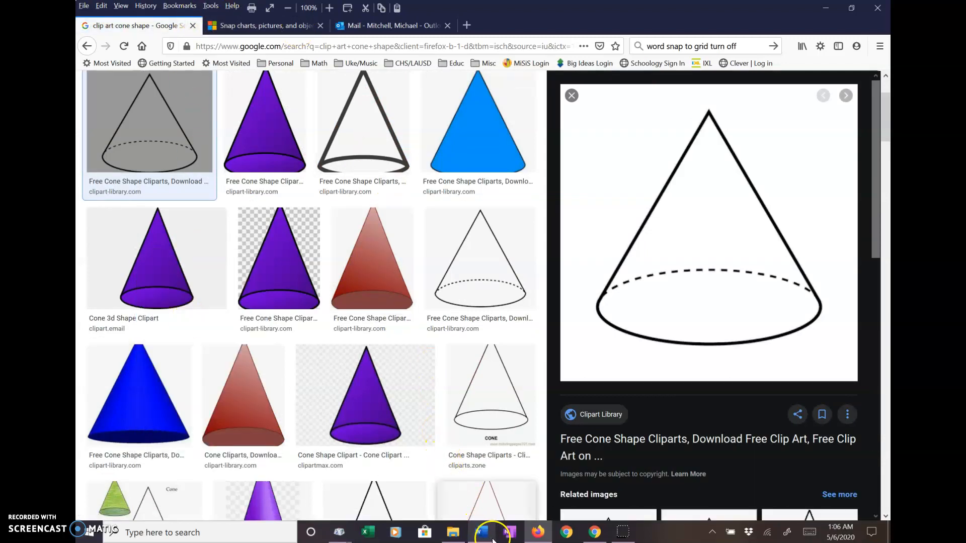
left_click(372, 540)
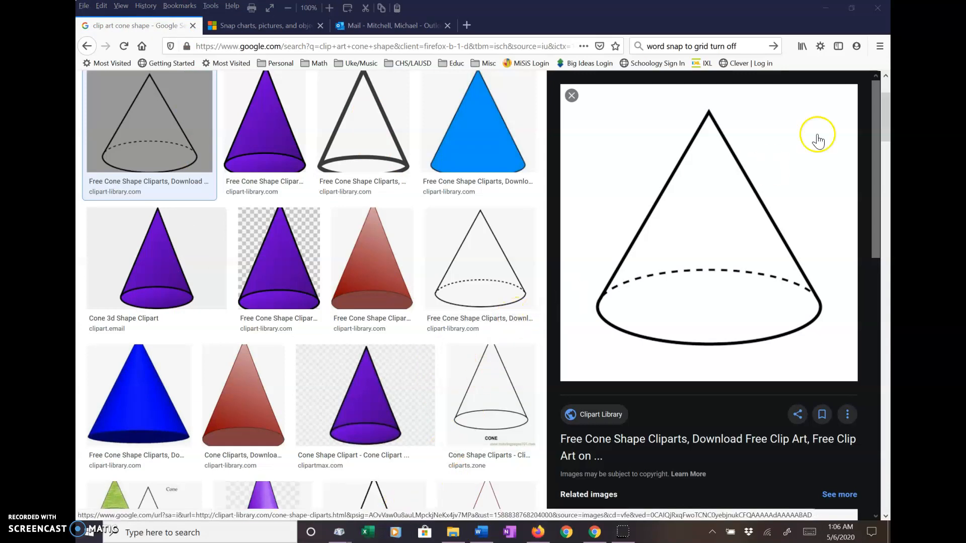
key("alt+Tab")
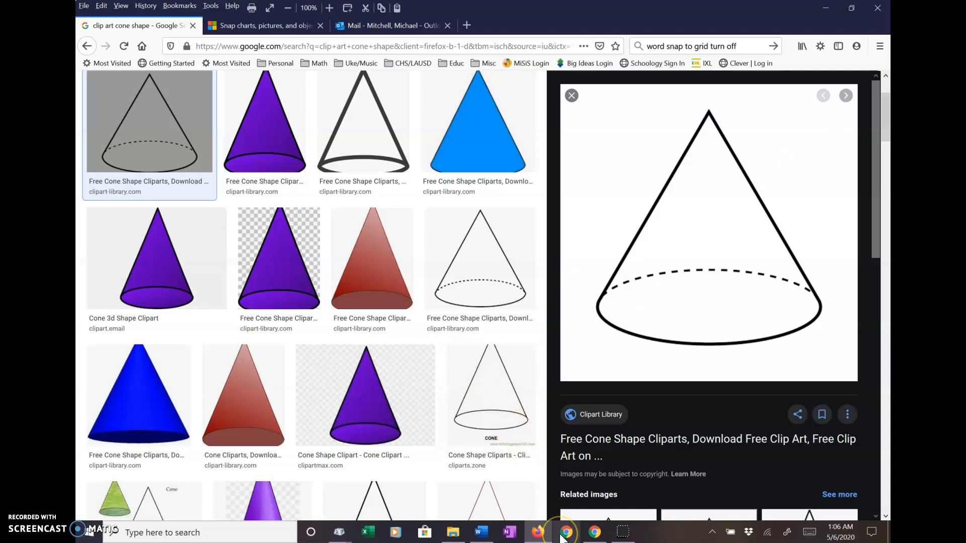
left_click(519, 536)
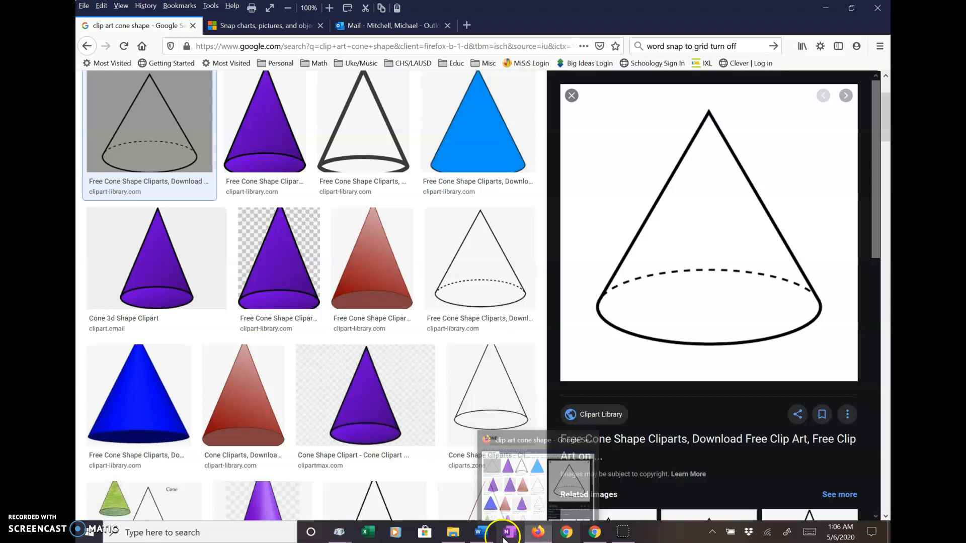
left_click(482, 534)
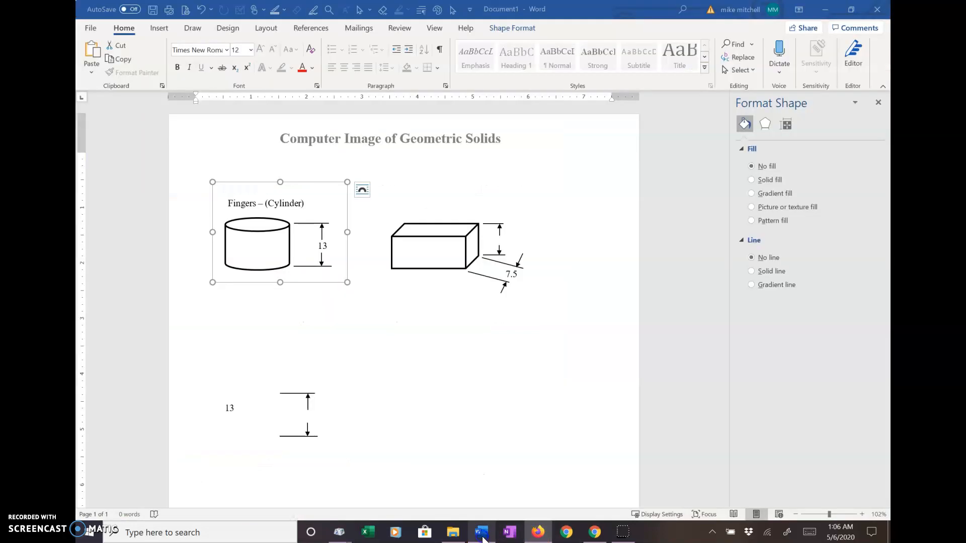
Step: Insert a new drawing canvas, move it to the blank area below the box, and narrow it to about 4.78" wide
left_click(419, 406)
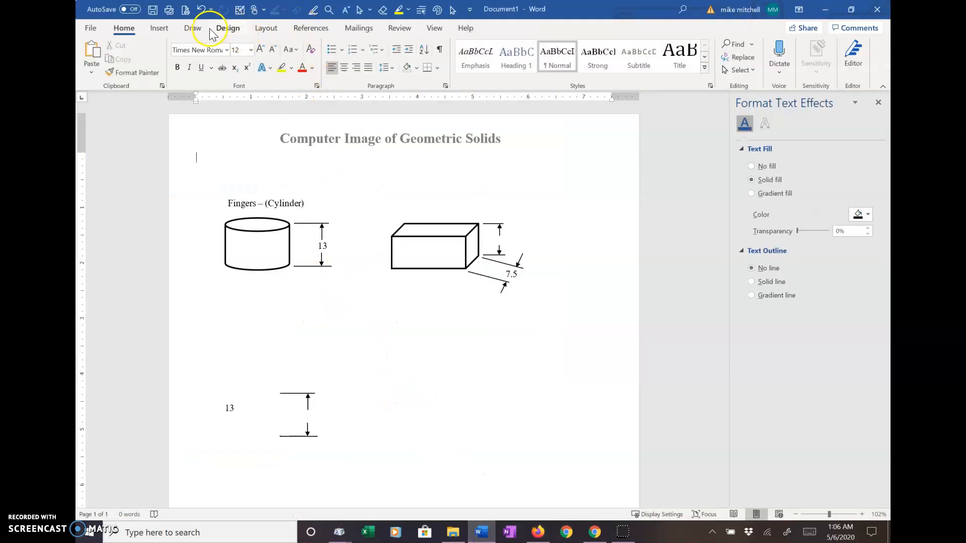
left_click(159, 28)
left_click(228, 46)
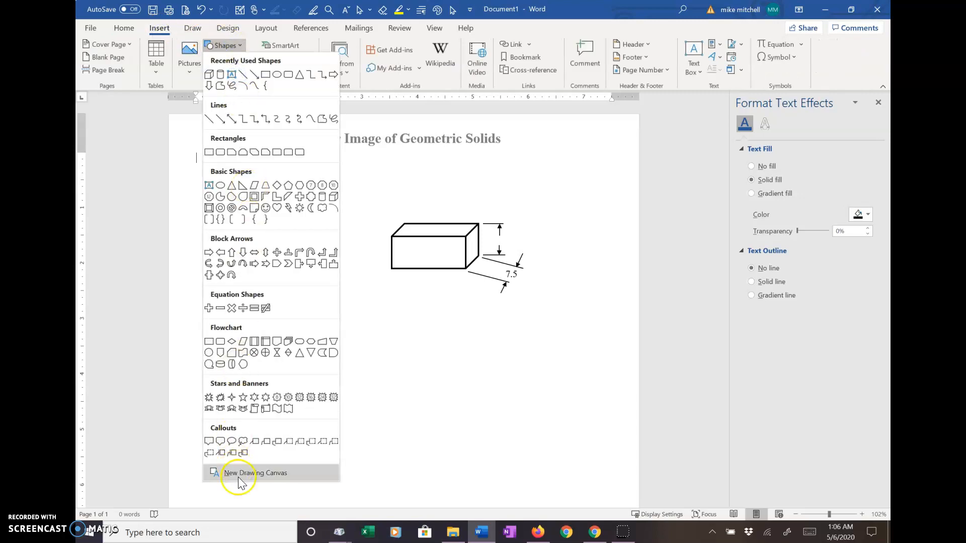
left_click(242, 472)
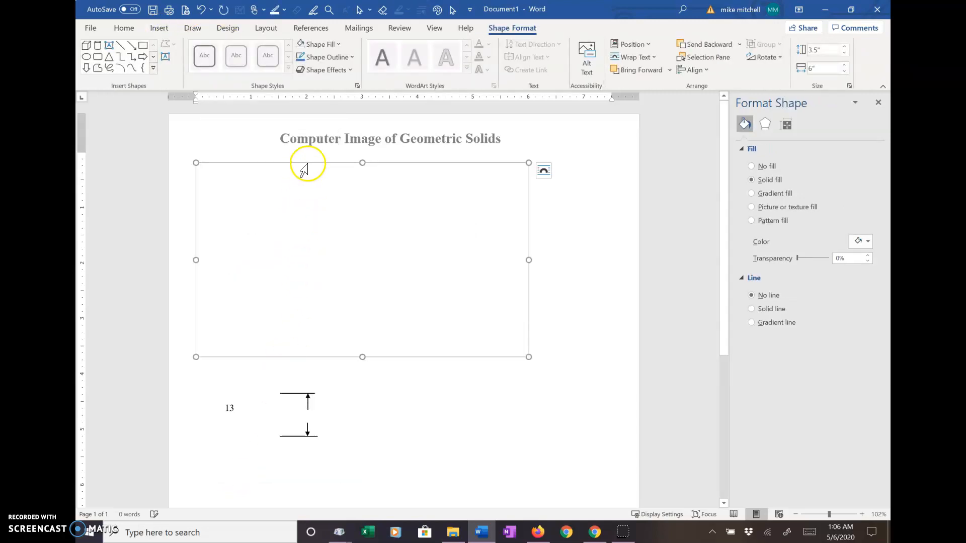
left_click_drag(310, 163, 407, 312)
mouse_move(294, 409)
left_mouse_down()
mouse_move(391, 410)
mouse_move(360, 416)
left_mouse_up()
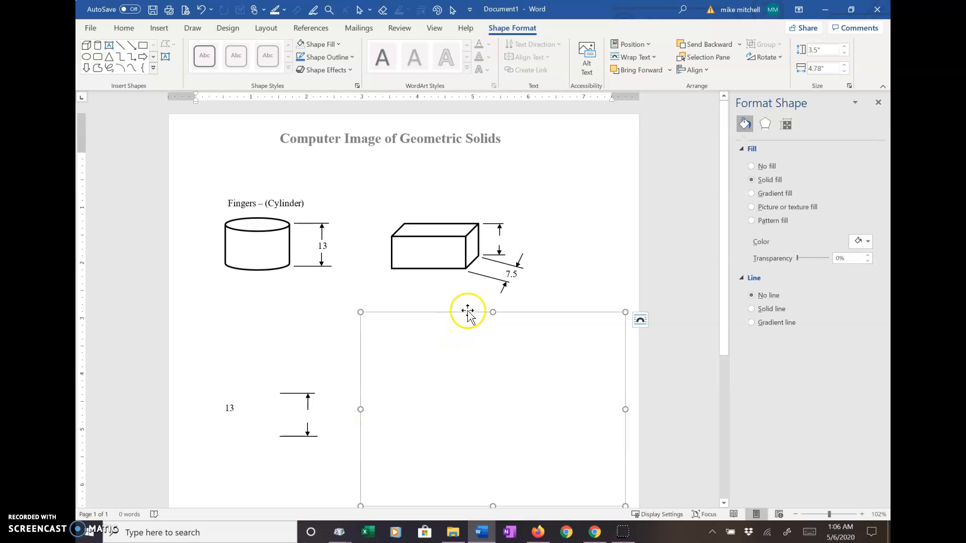
Step: Set the new drawing canvas to have no fill
right_click(468, 313)
left_click(523, 302)
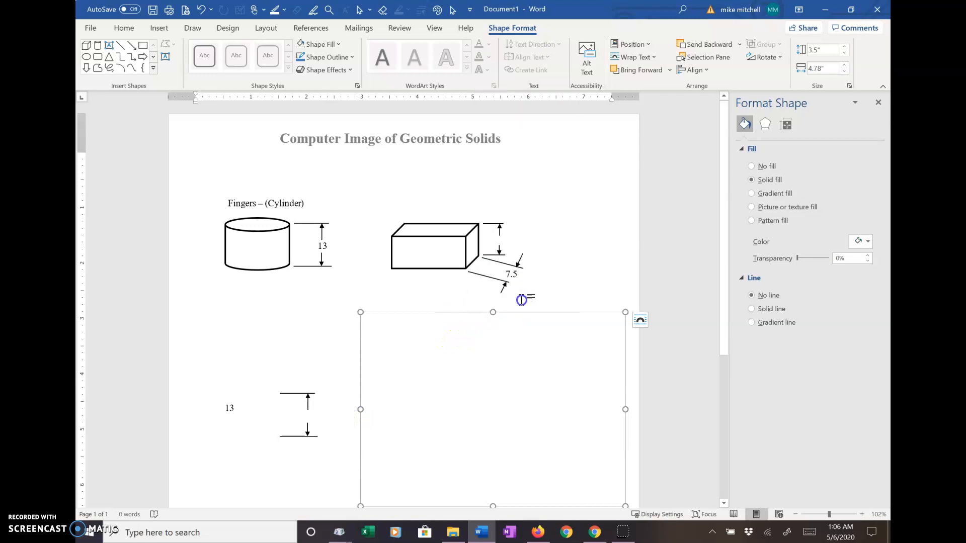
left_click(764, 181)
left_click(753, 167)
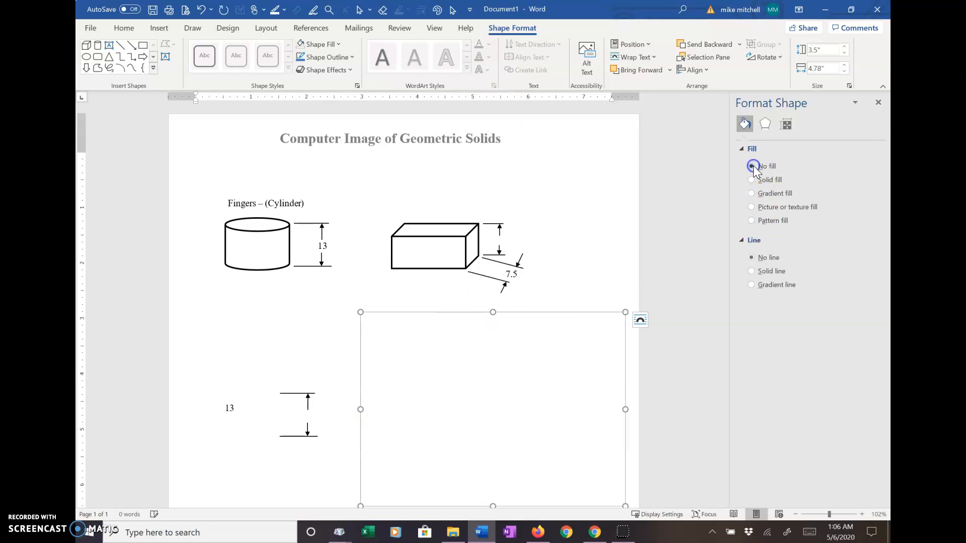
Step: Paste the copied cone picture into the new drawing canvas and move it nearer the canvas's centre
left_click(447, 384)
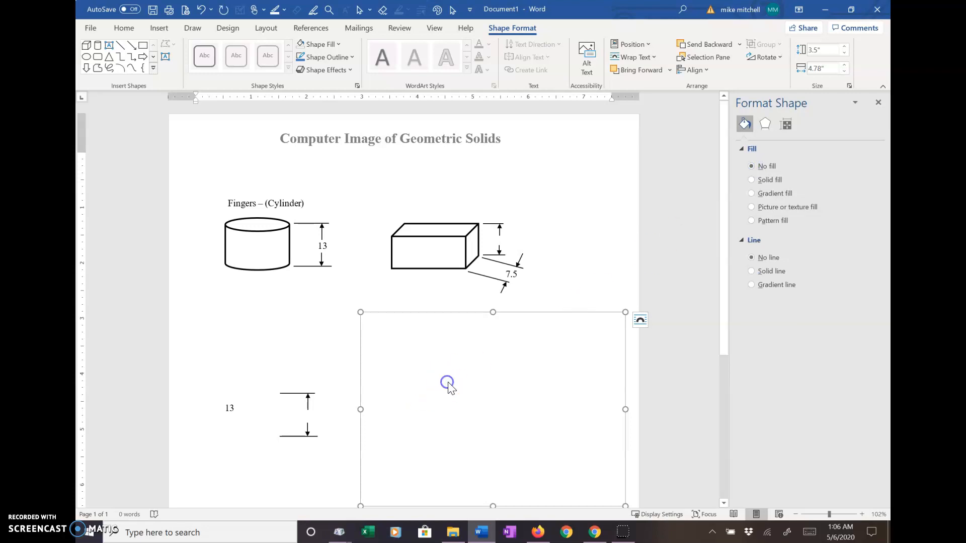
right_click(448, 385)
left_click(477, 422)
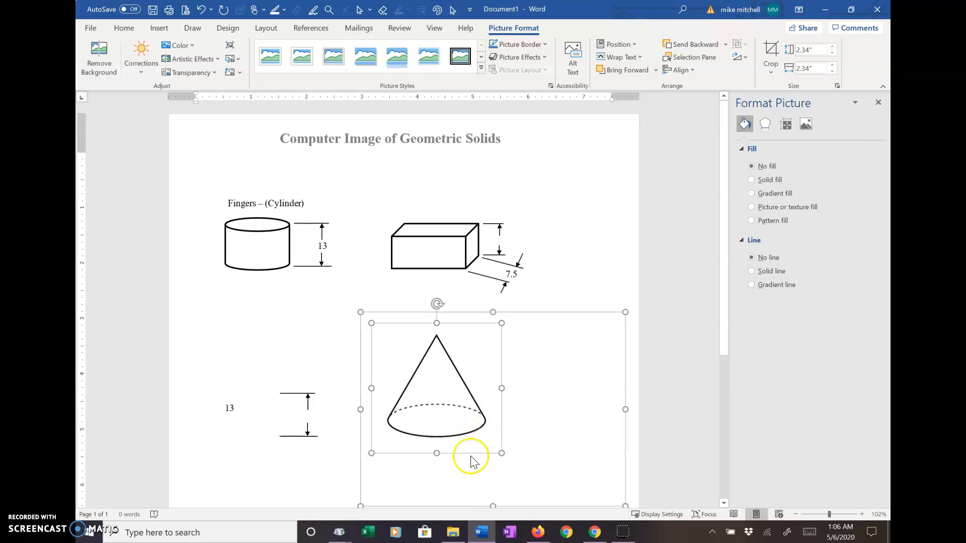
left_click_drag(437, 434, 467, 458)
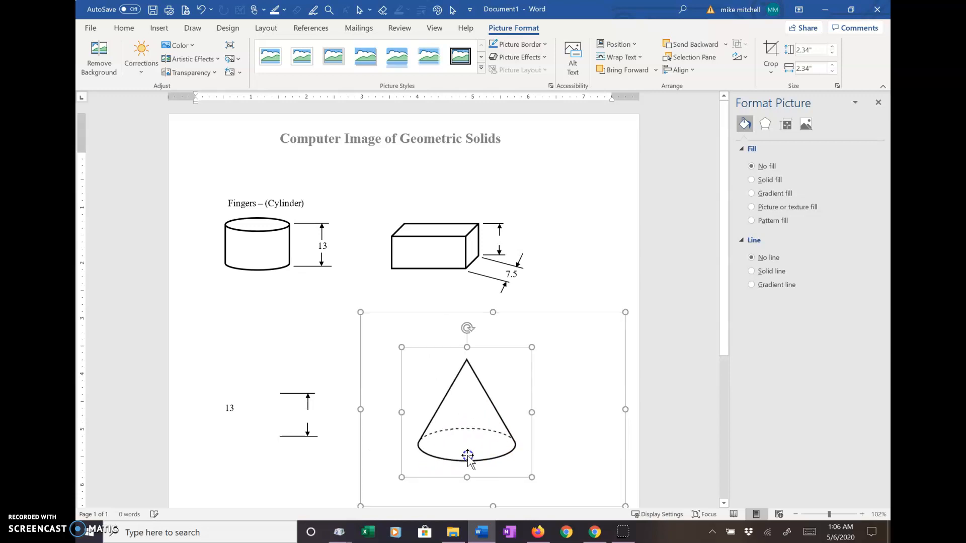
Step: Reshape the cone picture into a low, wide cone about 0.92" high and 2.47" wide in the canvas's upper part
left_click_drag(401, 410, 459, 420)
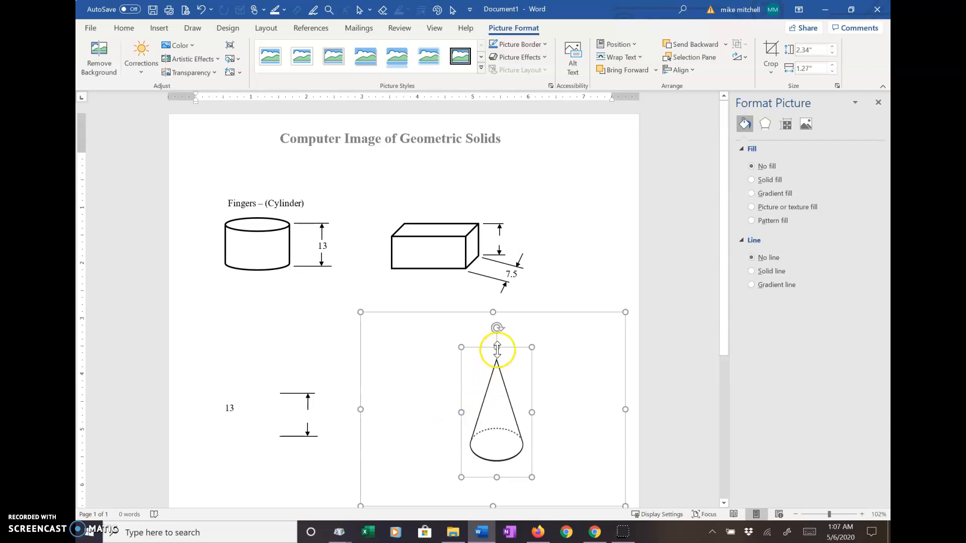
left_click_drag(497, 381, 395, 458)
left_click_drag(488, 432, 499, 359)
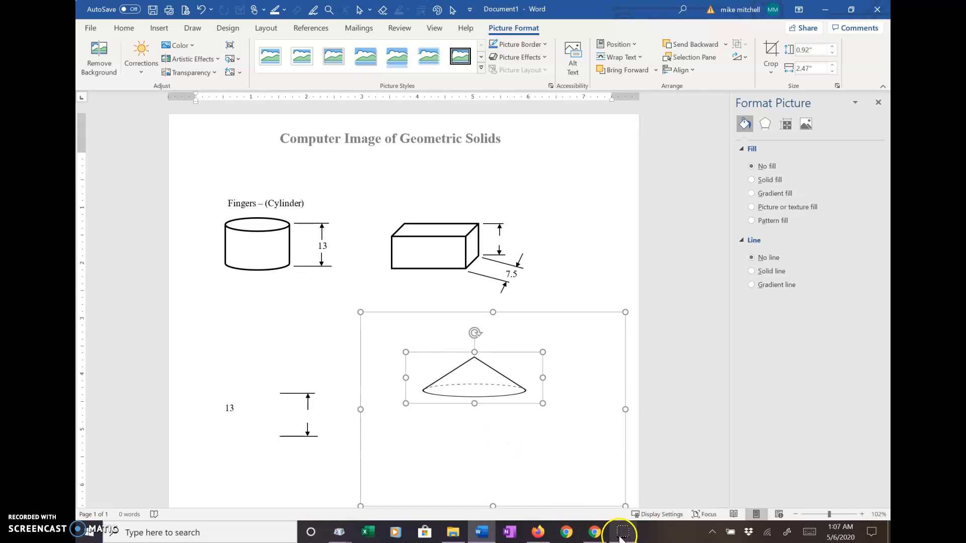
mouse_move(623, 536)
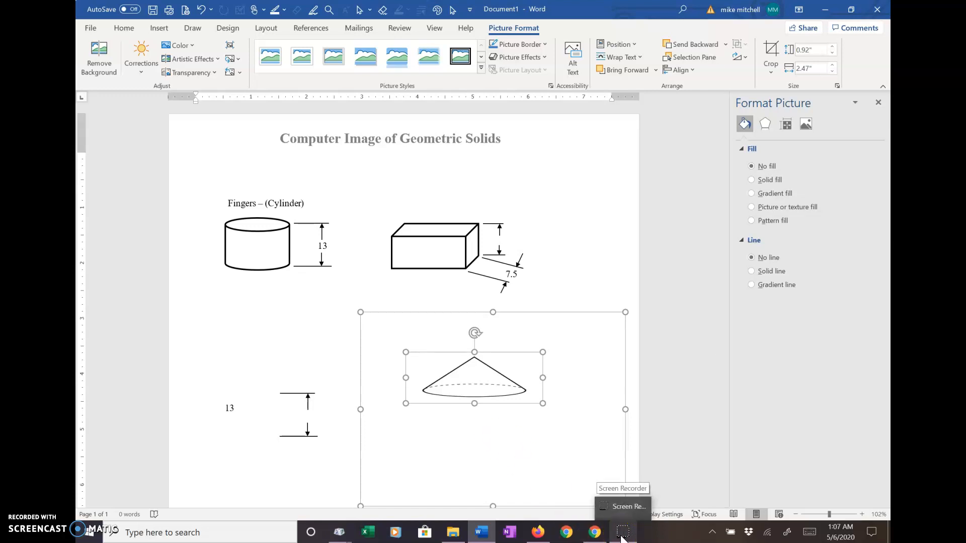